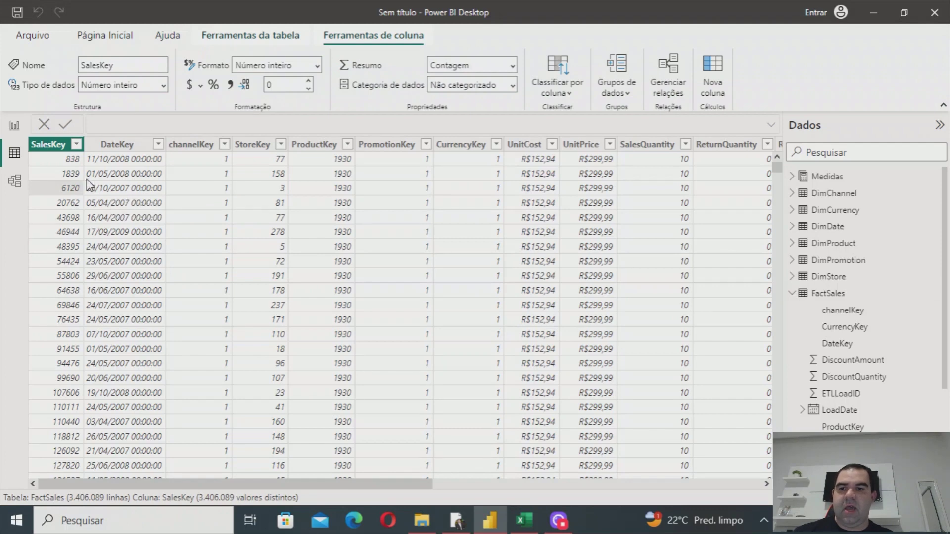
Examine the columns of the FactSales table, from the key columns through the amount columns to LoadDate.
click(107, 188)
click(77, 173)
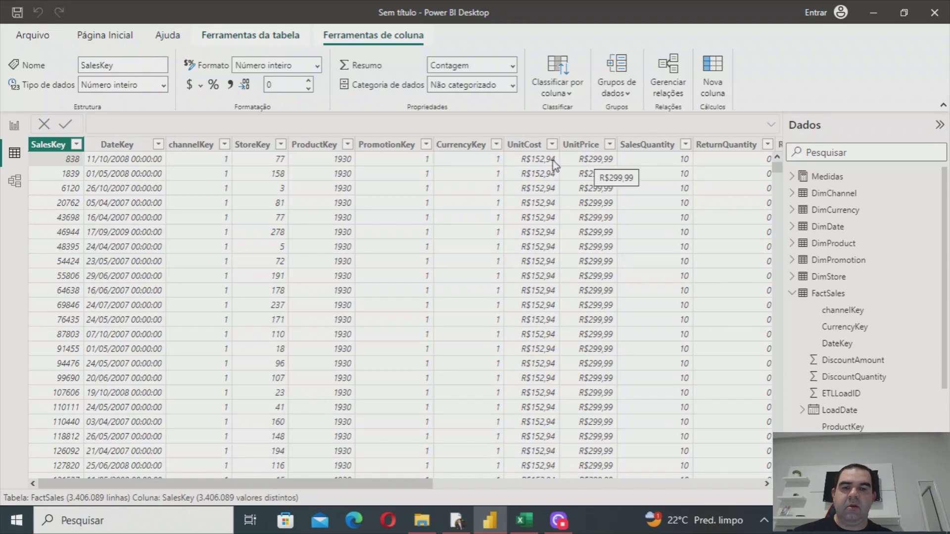
click(395, 173)
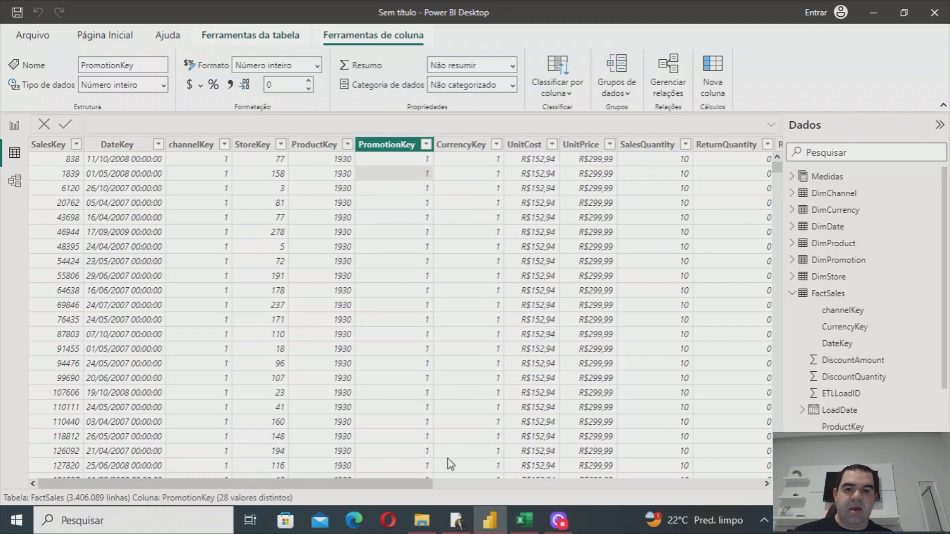
drag(423, 483, 699, 483)
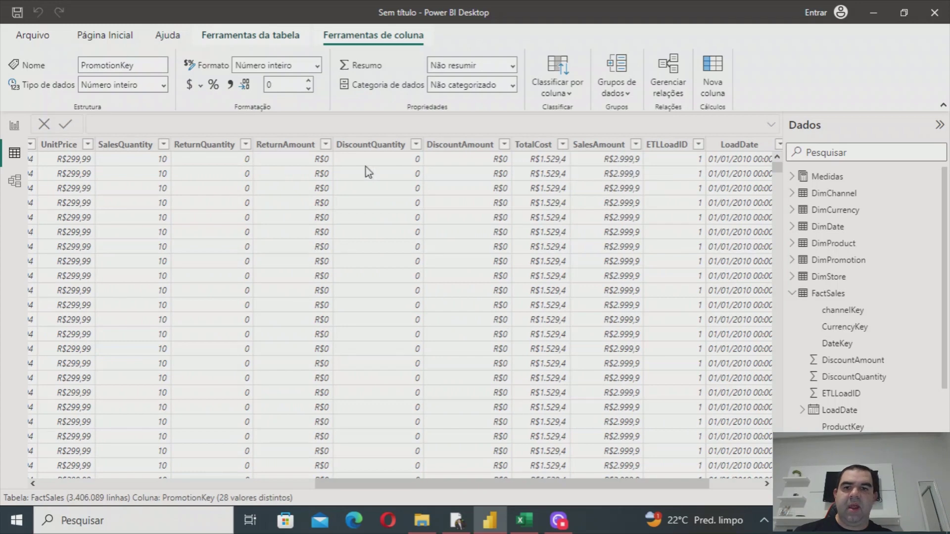
drag(625, 485, 60, 486)
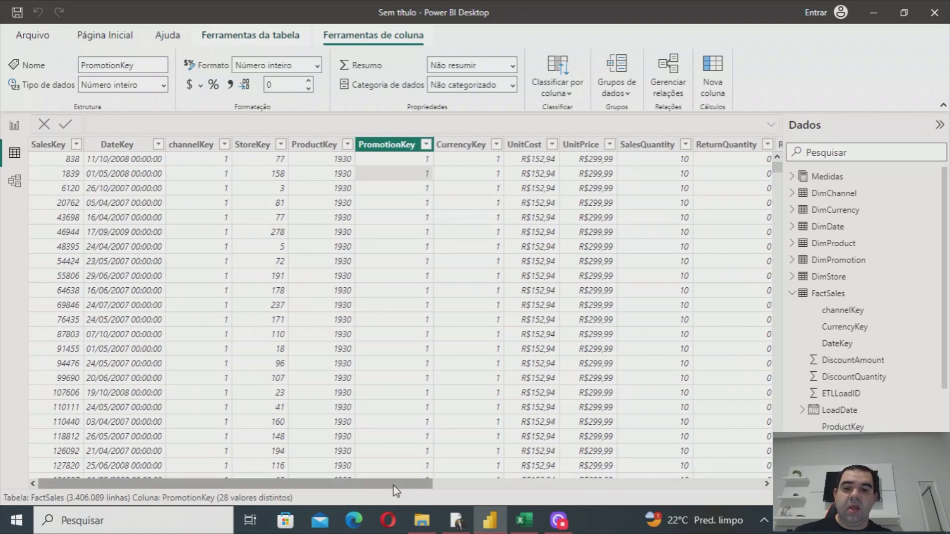
drag(394, 486, 579, 465)
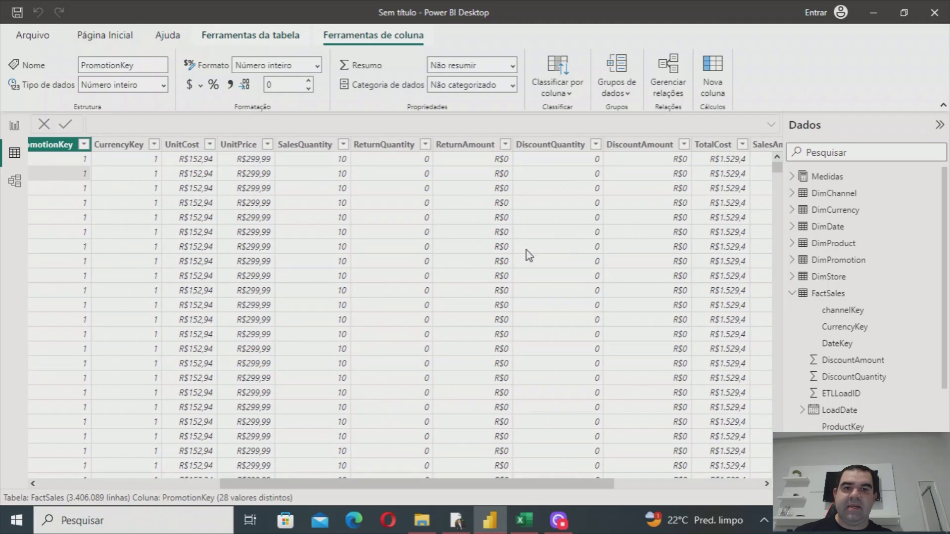
Go back to the report, switch to the Excel workbook and clear the filter on the Estado column.
click(16, 130)
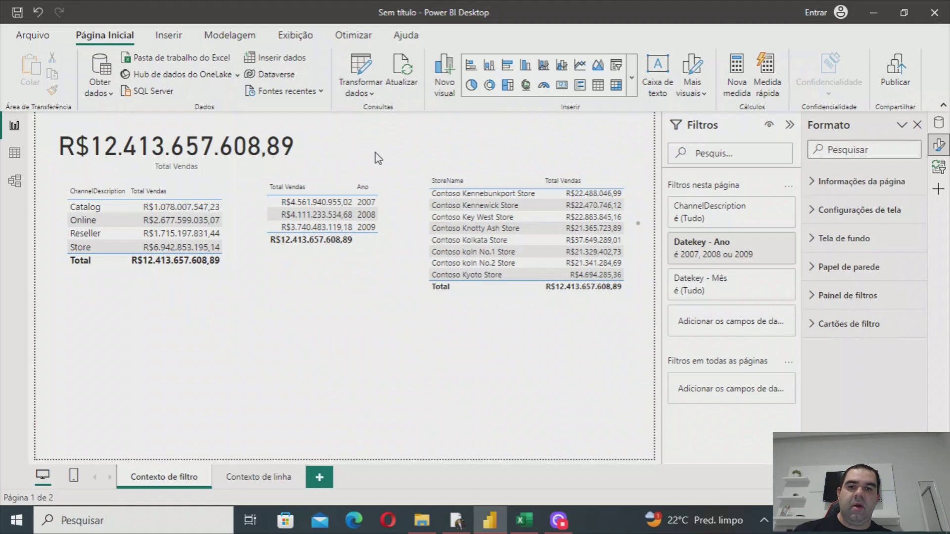
click(524, 520)
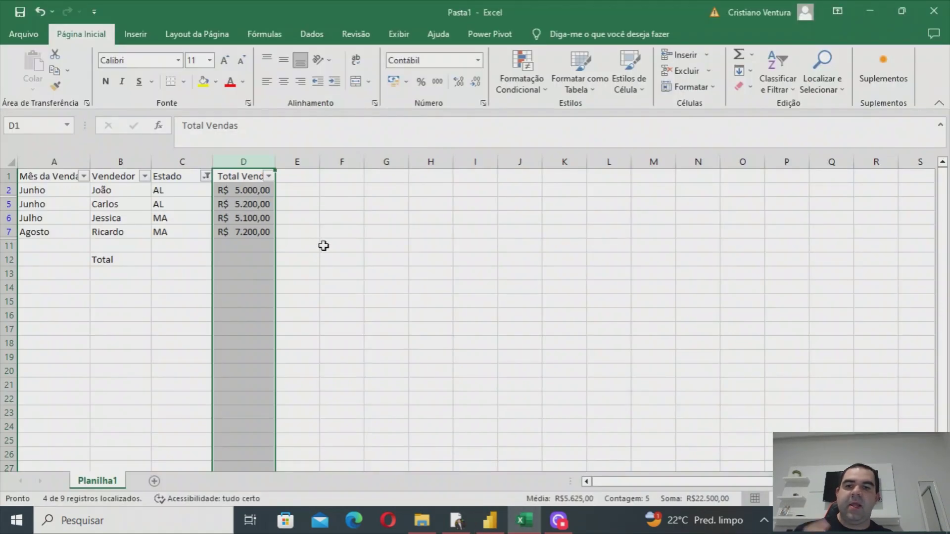
click(206, 176)
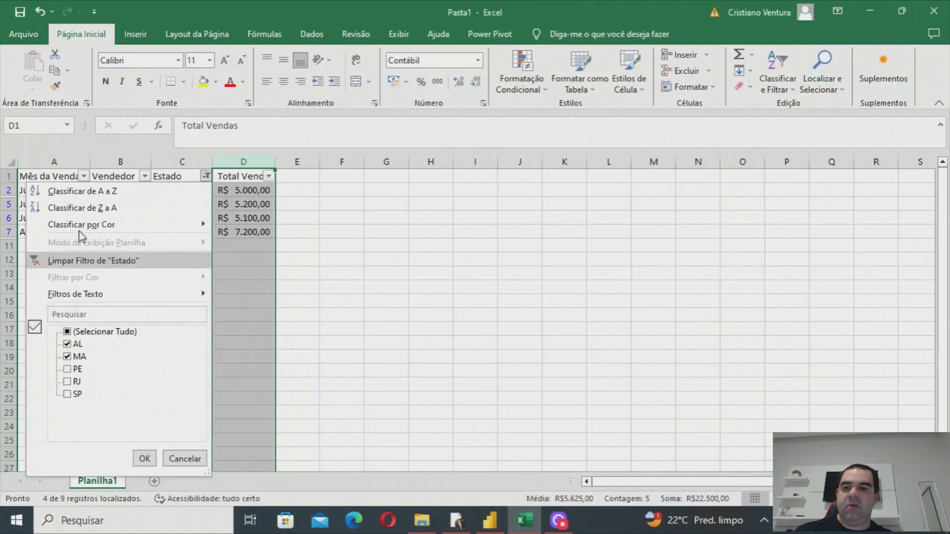
click(65, 266)
click(263, 217)
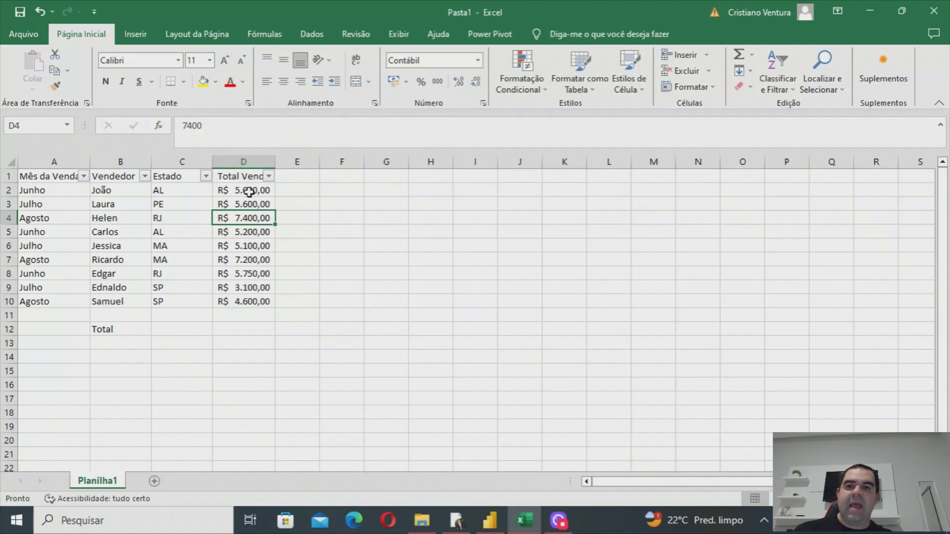
Select the Total Vendas values and filter the Estado column to show only SP.
drag(245, 177, 247, 317)
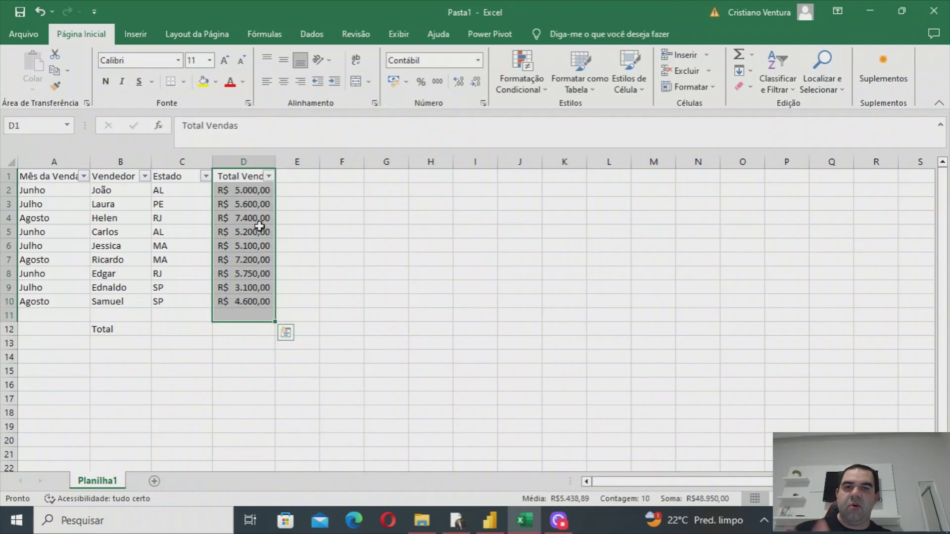
click(206, 177)
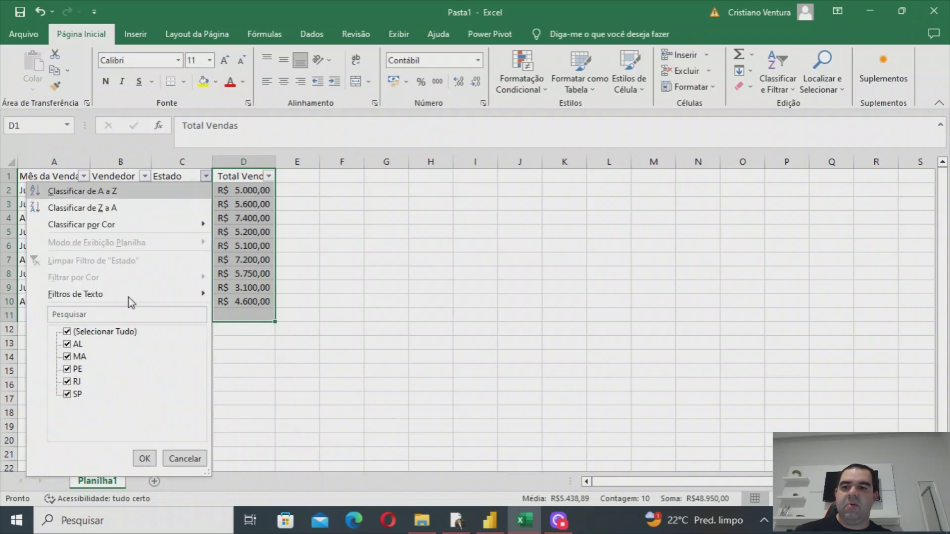
click(67, 331)
click(75, 395)
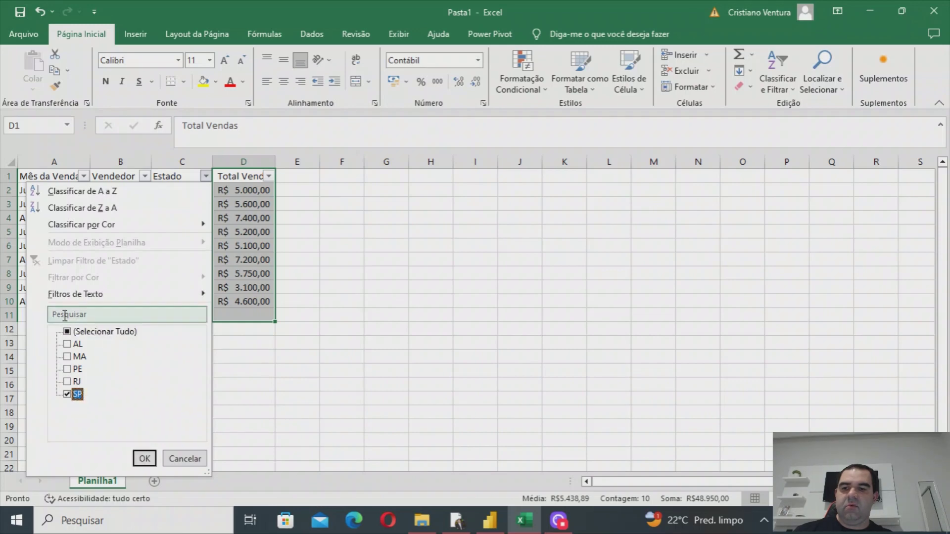
click(144, 459)
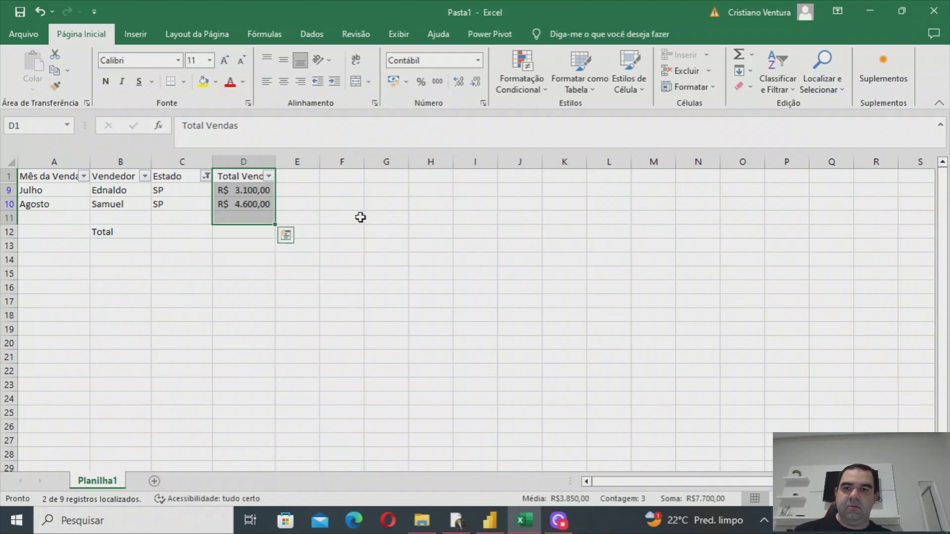
key(ctrl+space)
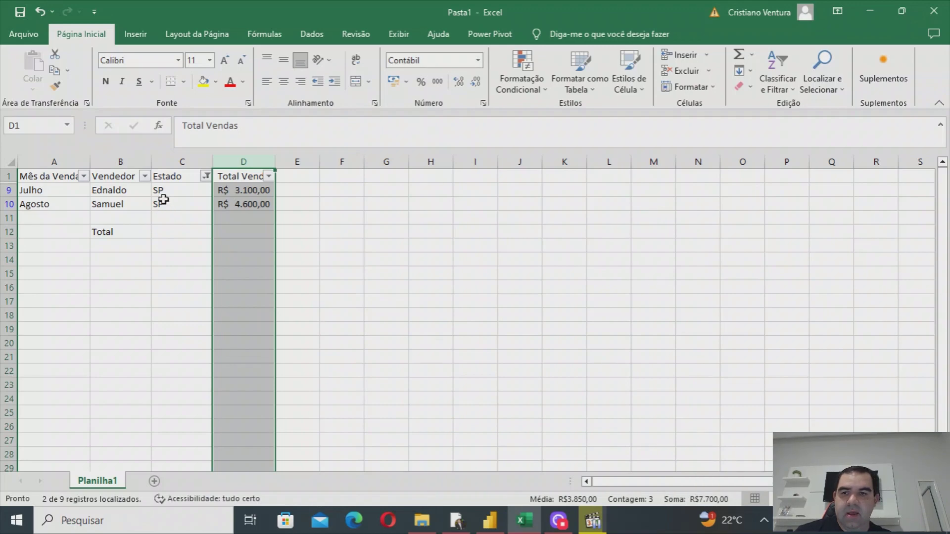
Clear the Estado filter, then filter Mês da Vendas to Agosto only and keep the Total Vendas column selected.
click(205, 176)
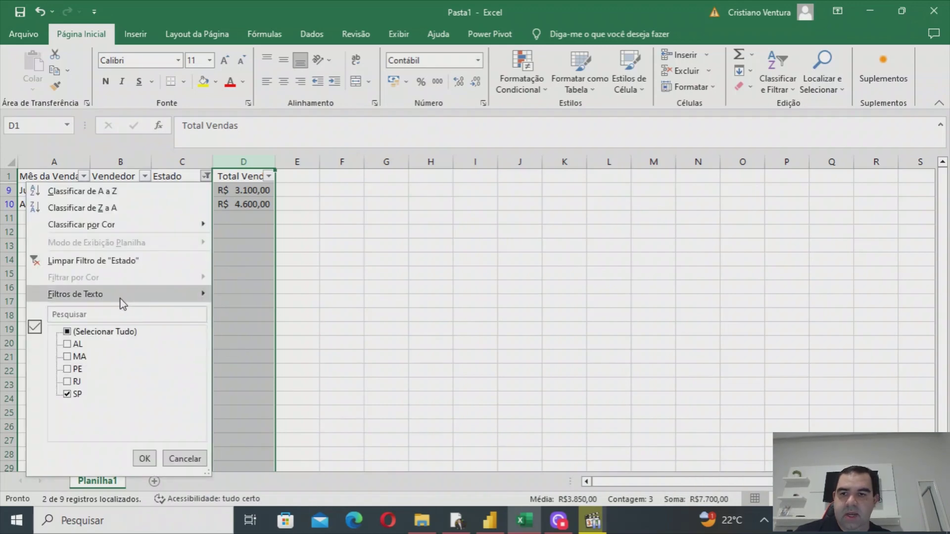
click(94, 261)
click(84, 176)
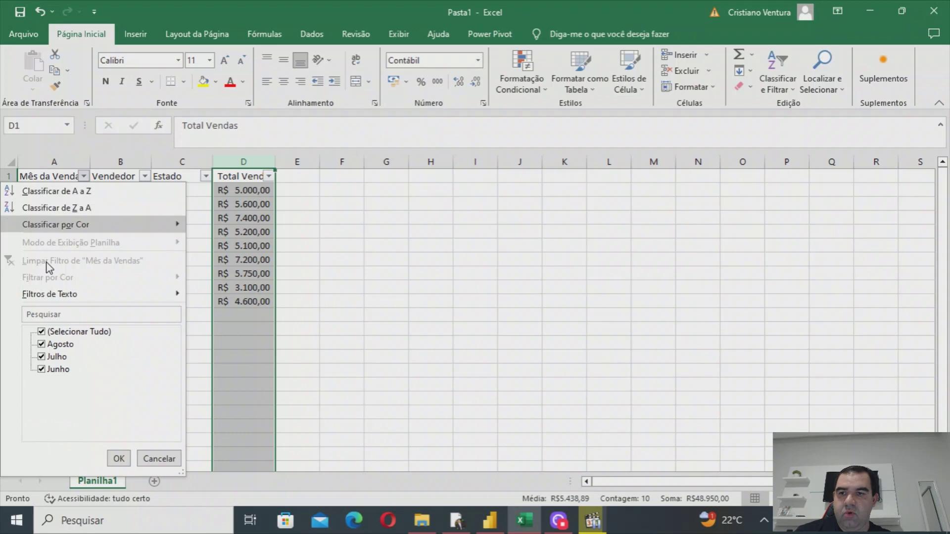
click(53, 332)
click(60, 345)
click(119, 458)
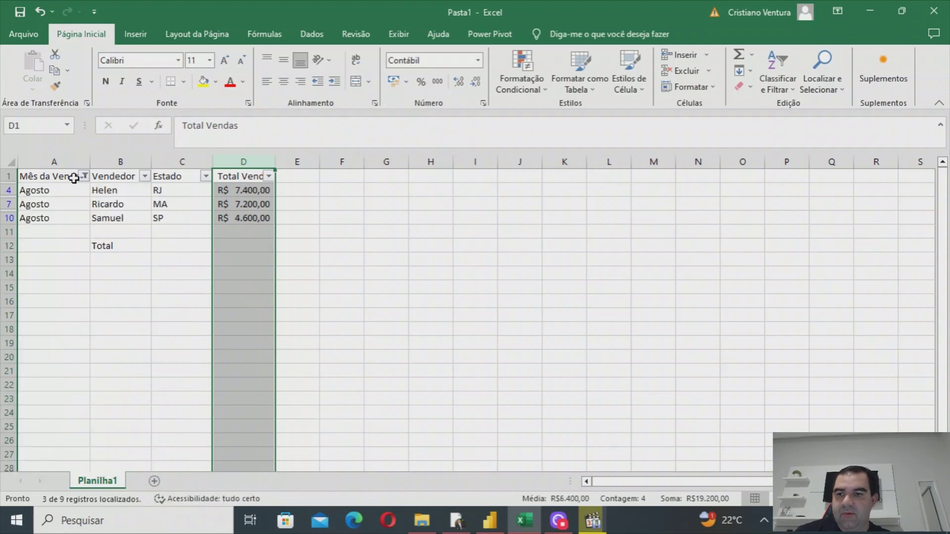
click(239, 161)
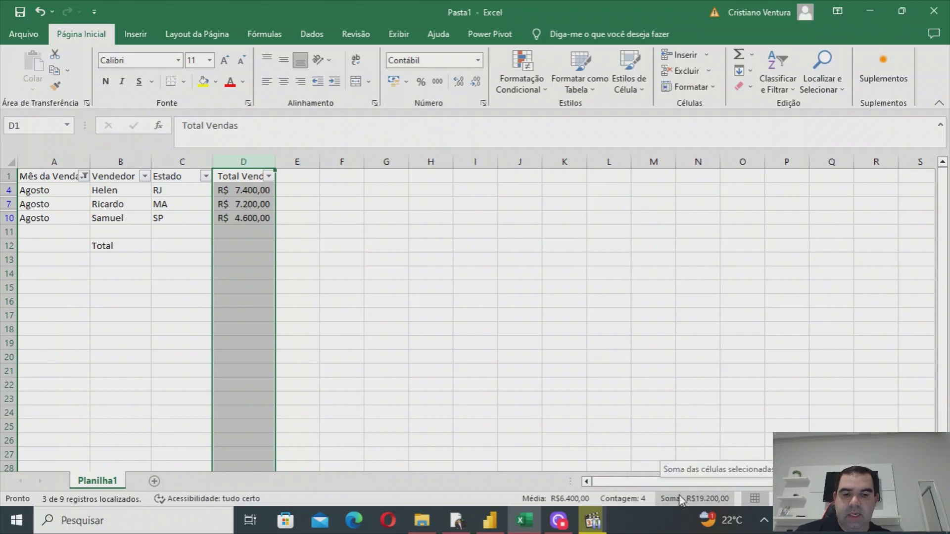
Switch to Power BI Desktop, remove Online from the page's ChannelDescription filter and apply it again.
click(490, 519)
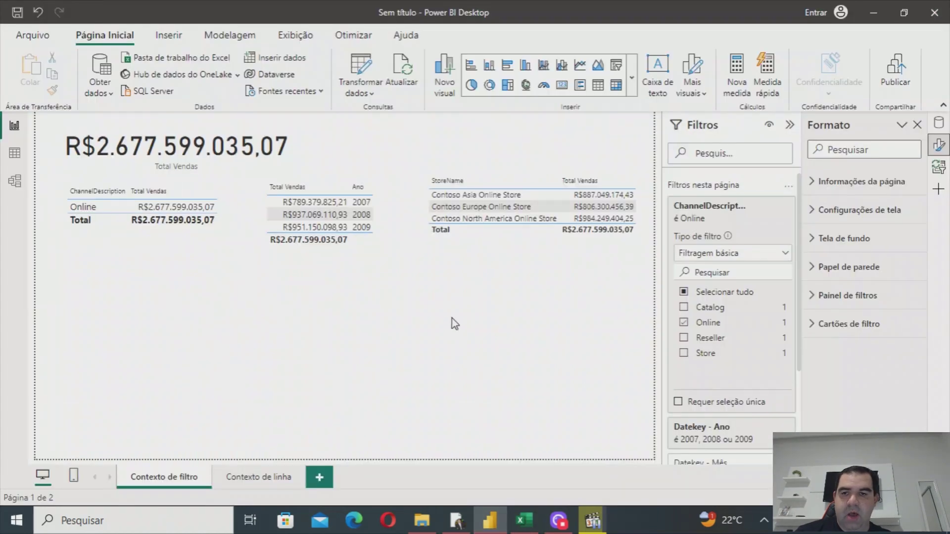
click(684, 322)
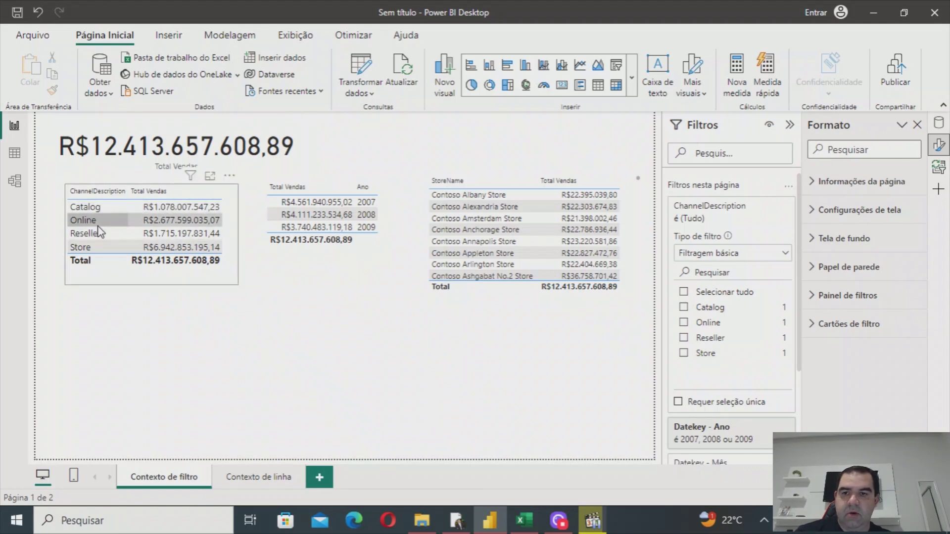
click(706, 325)
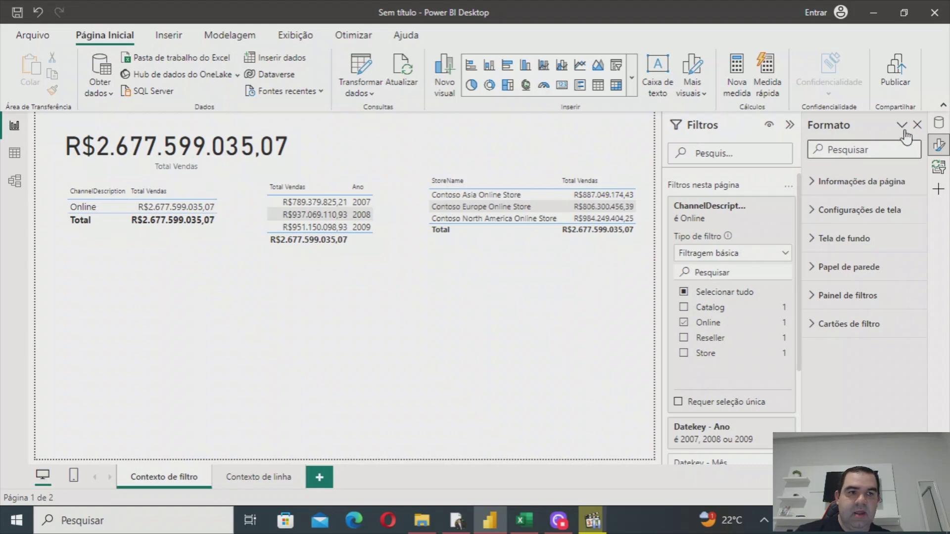
Display the formula of the Total Vendas measure in the Medidas table, then select the Total Vendas card.
click(939, 124)
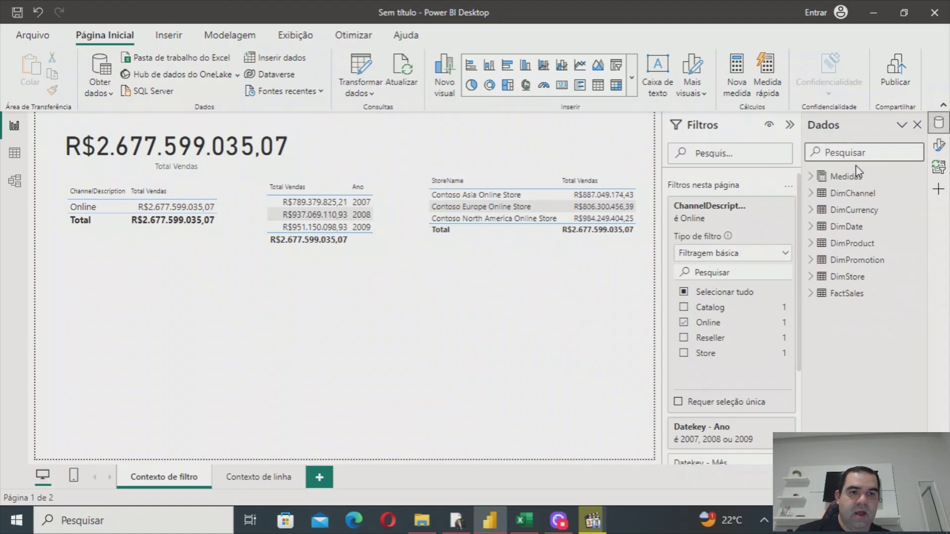
click(817, 179)
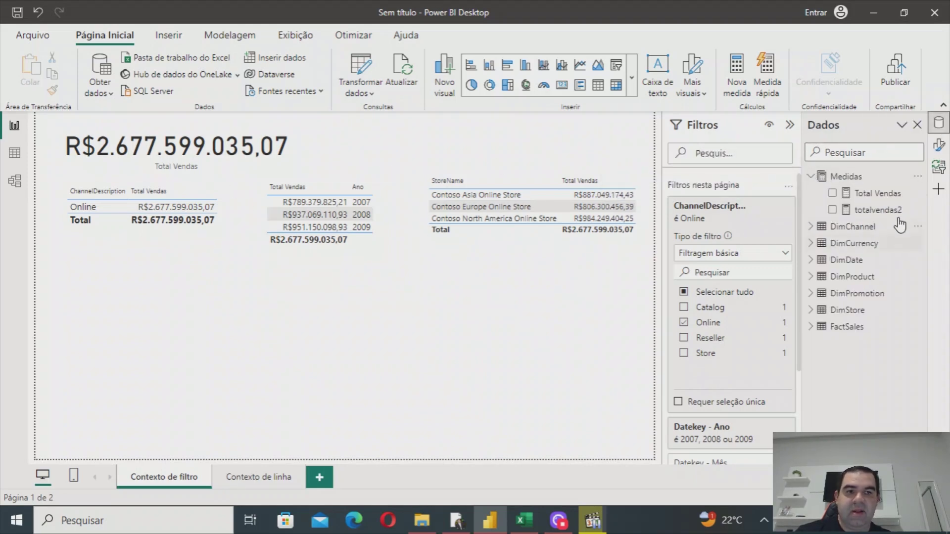
click(878, 197)
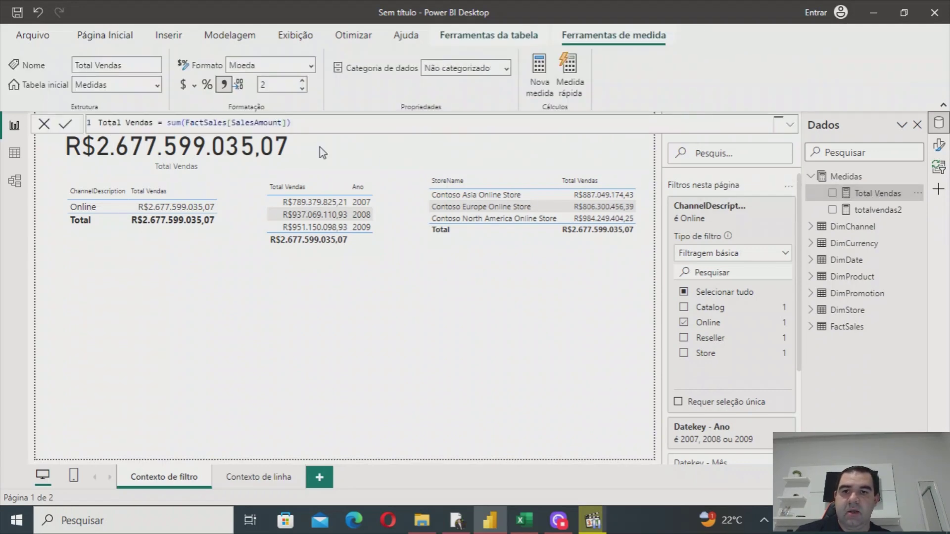
click(56, 127)
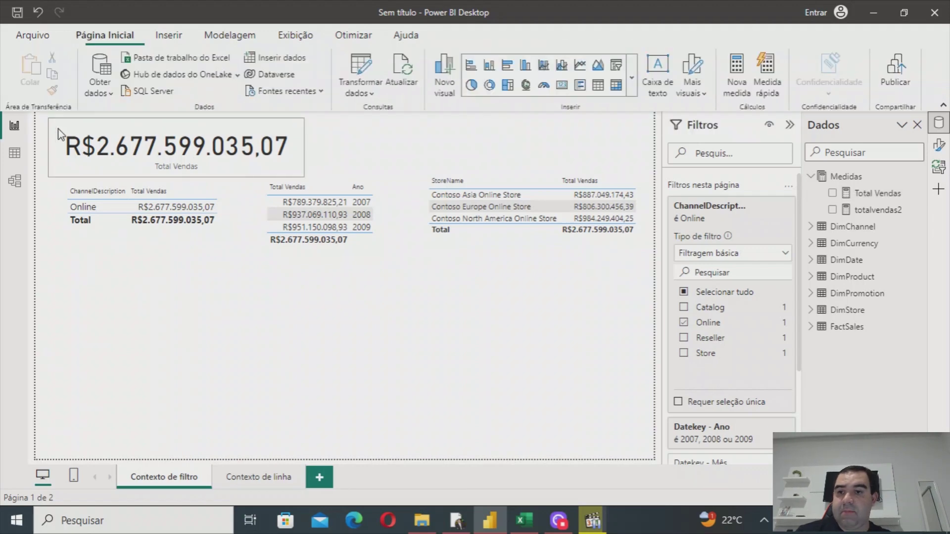
click(297, 156)
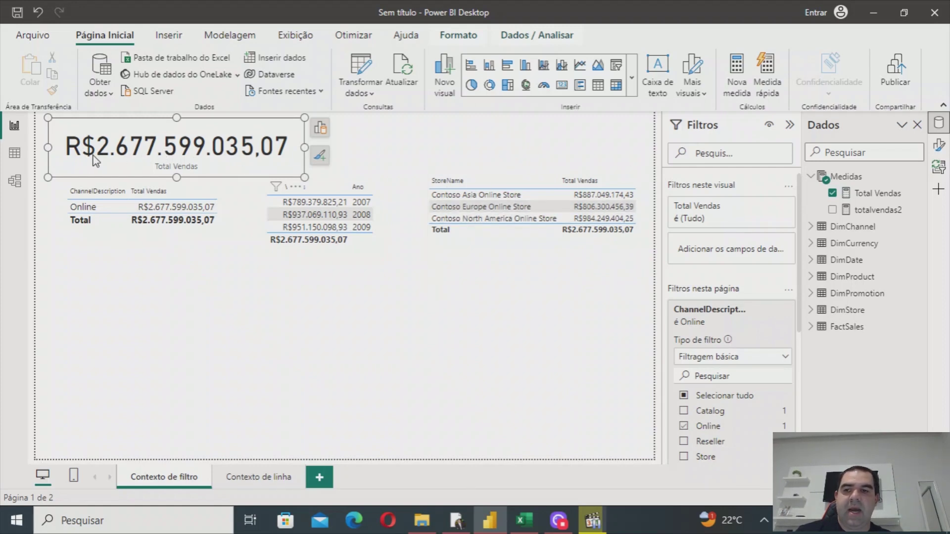
Check the star_vendas model relationships, then return to the report and collapse the ChannelDescription page filter.
click(15, 183)
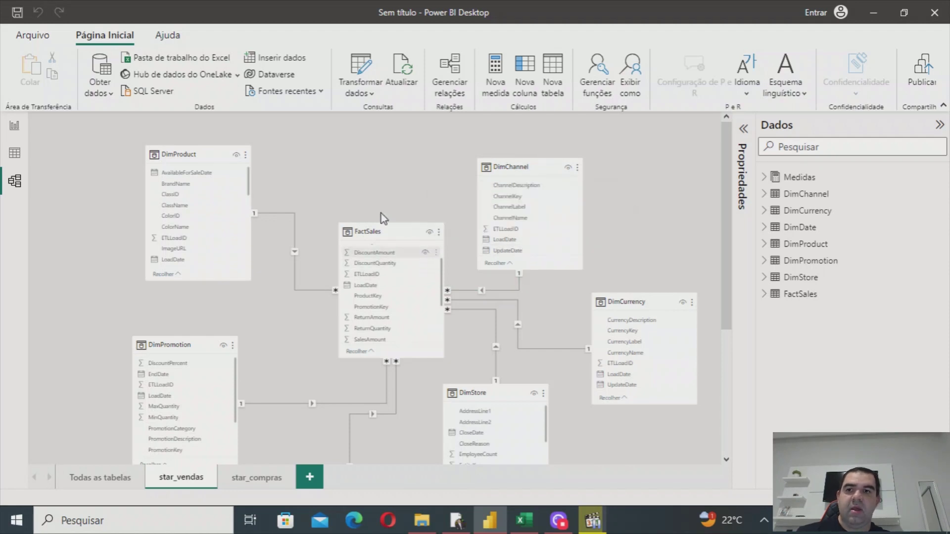
click(22, 131)
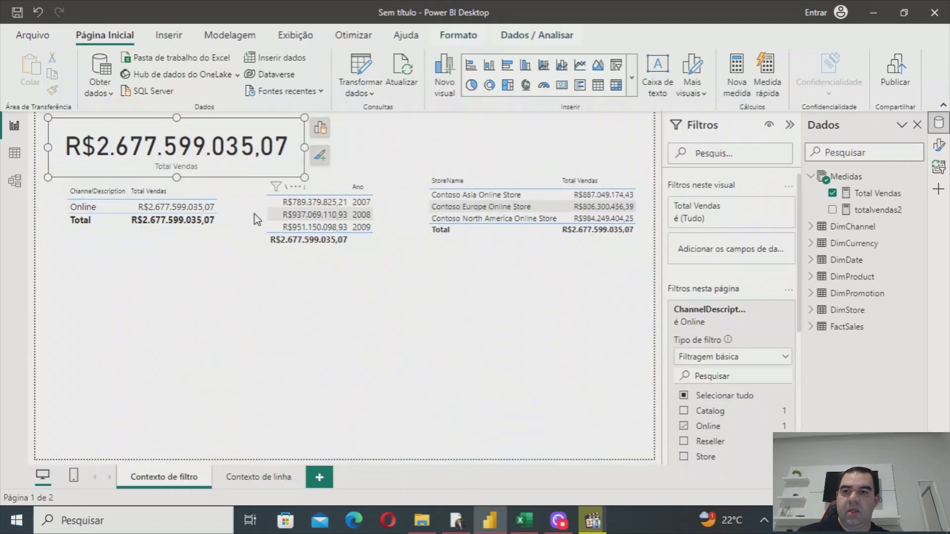
scroll(716, 385, down, 1)
scroll(716, 384, down, 1)
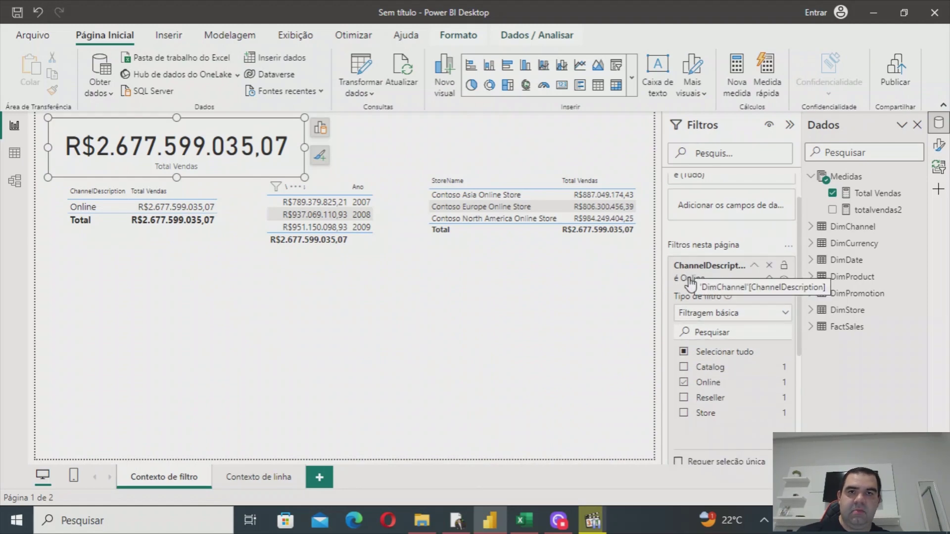
scroll(708, 326, down, 3)
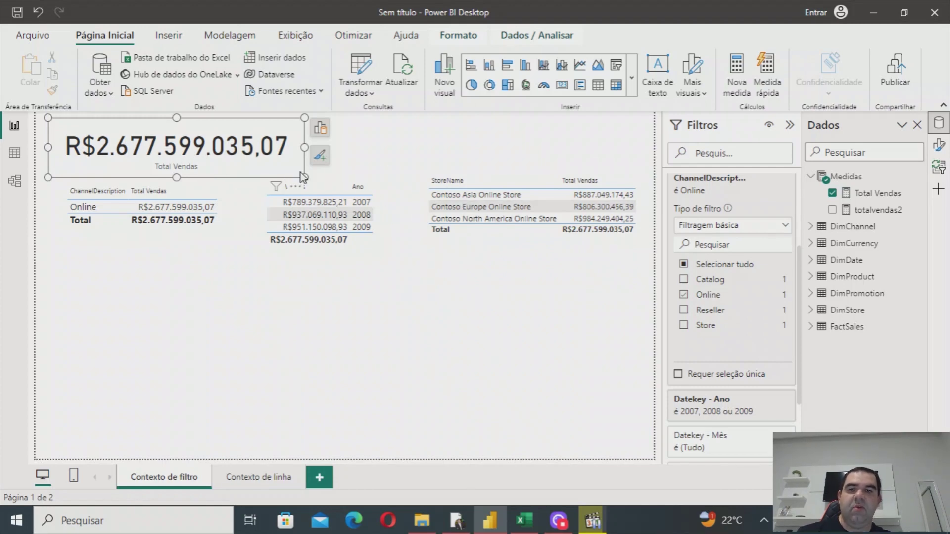
click(707, 182)
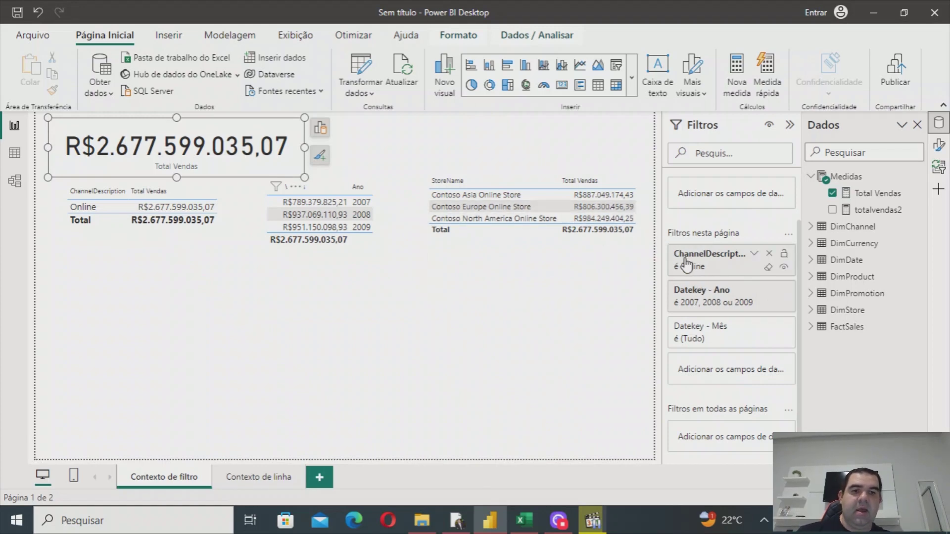
Filter the store table visual's StoreName to Contoso Asia Online Store by searching for ASIA.
click(514, 250)
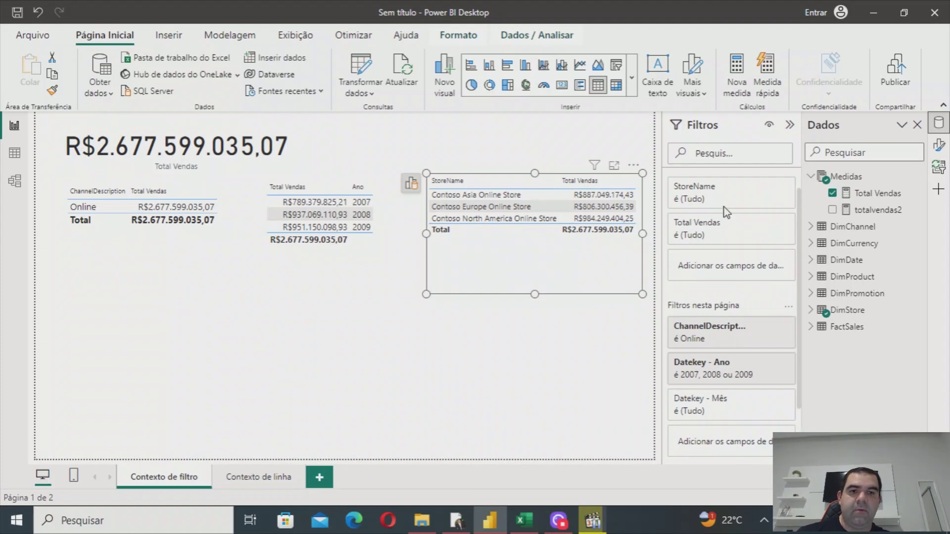
click(719, 200)
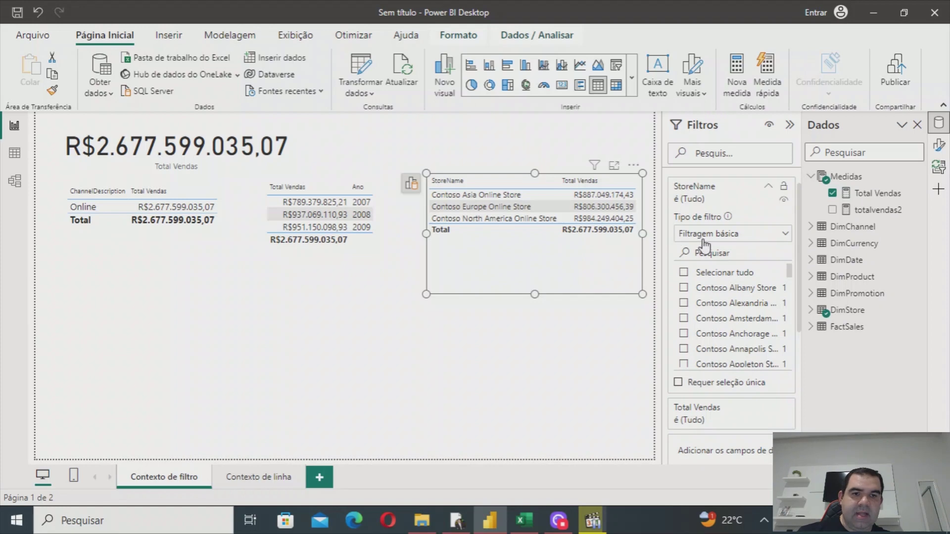
text(ASIA)
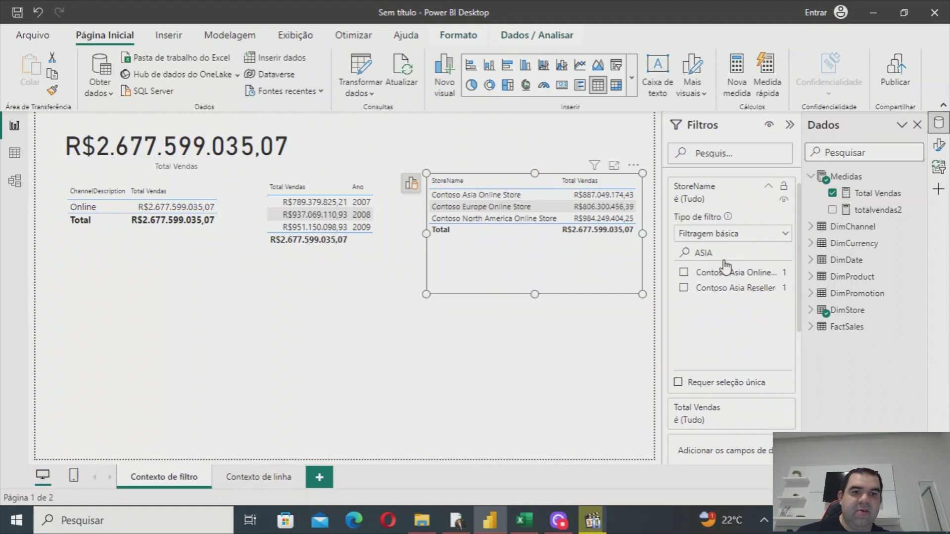
click(684, 272)
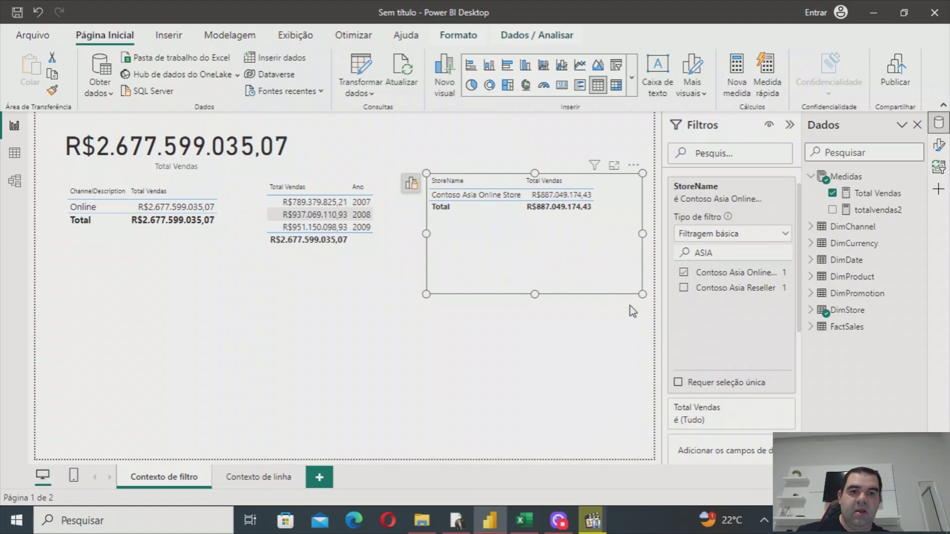
Add the CalendarYear field from DimDate as a filter on all report pages, widening the data pane to read the field names.
scroll(721, 308, down, 5)
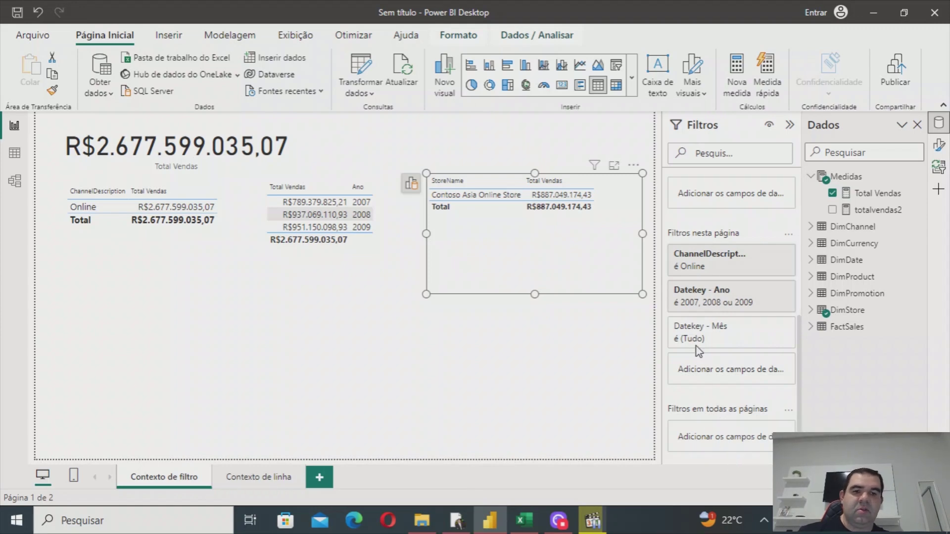
click(811, 260)
scroll(845, 338, down, 2)
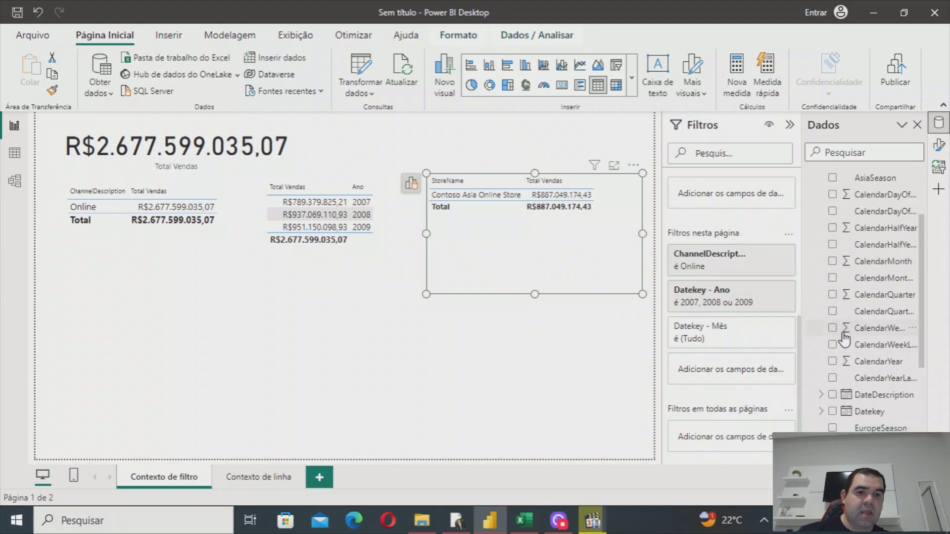
scroll(845, 338, down, 3)
scroll(844, 344, up, 5)
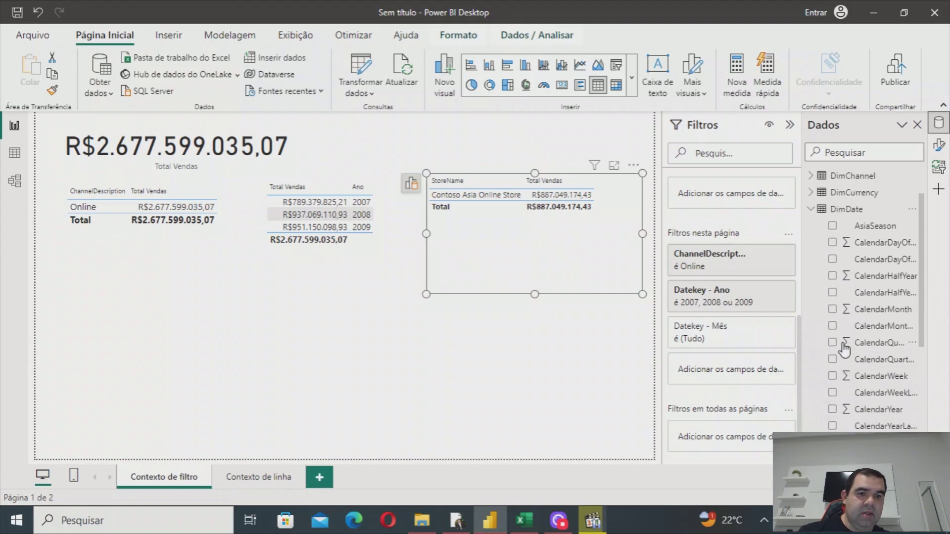
scroll(844, 346, up, 2)
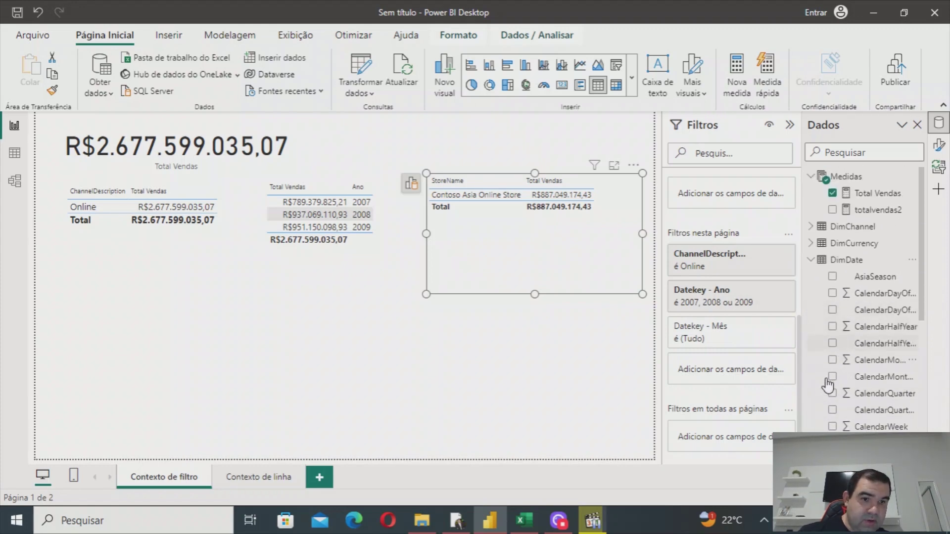
drag(800, 402, 771, 400)
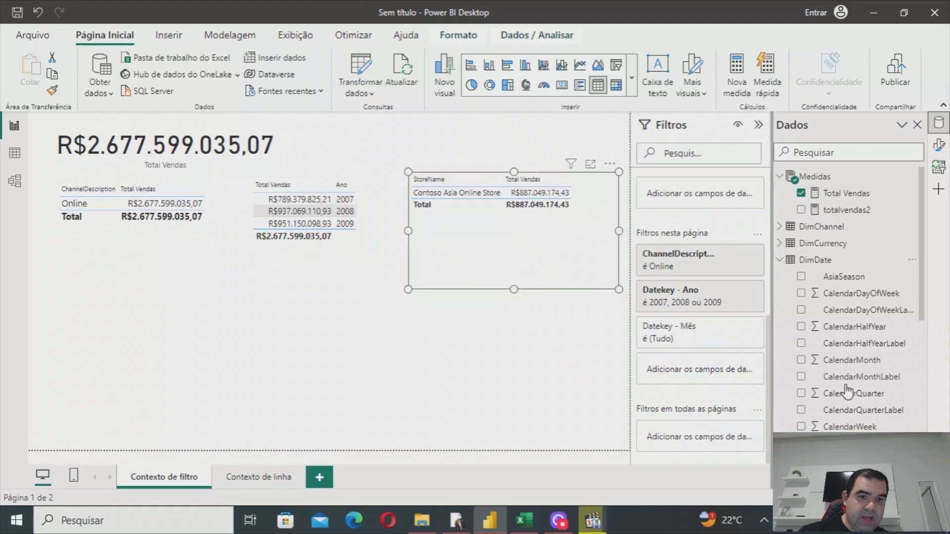
scroll(847, 392, down, 4)
drag(841, 367, 708, 442)
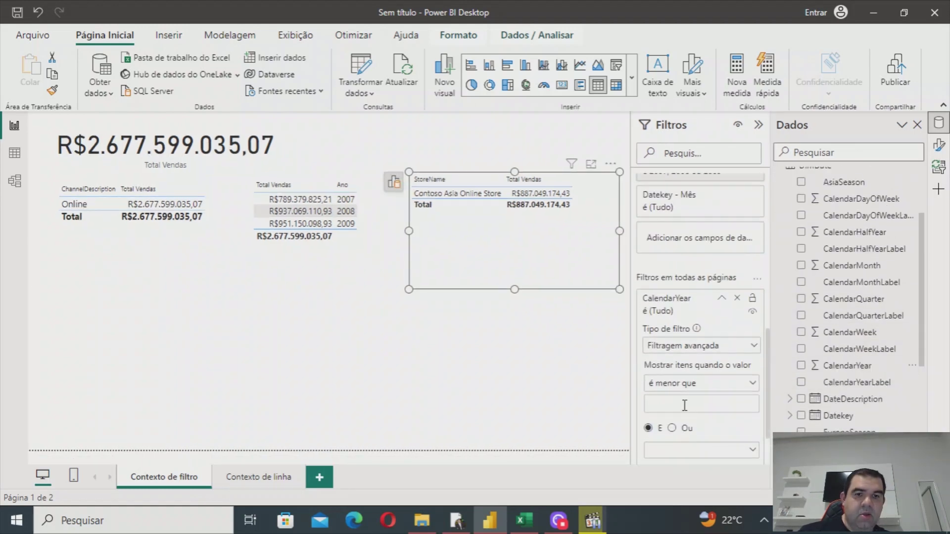
Switch the all-pages CalendarYear filter to basic filtering, select 2009, and collapse the filter.
scroll(684, 405, down, 2)
click(709, 280)
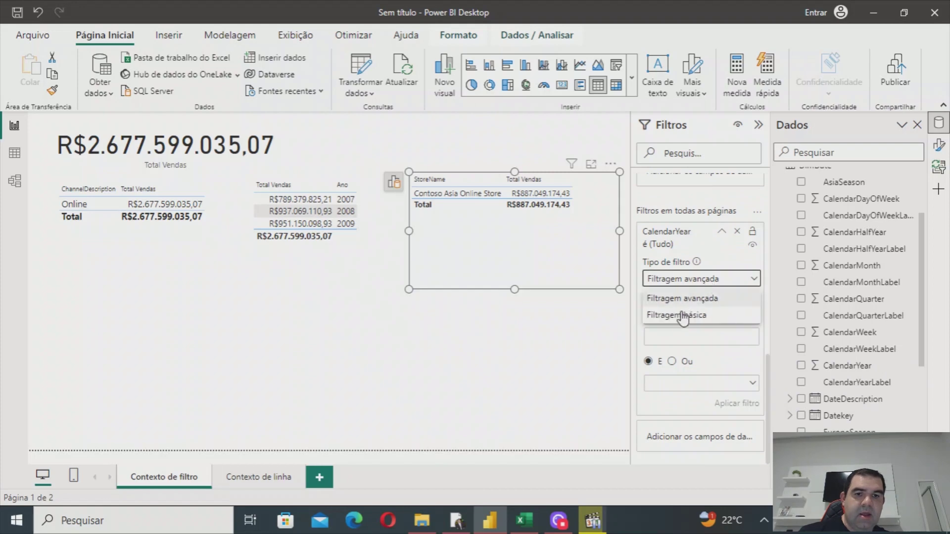
click(693, 298)
click(695, 282)
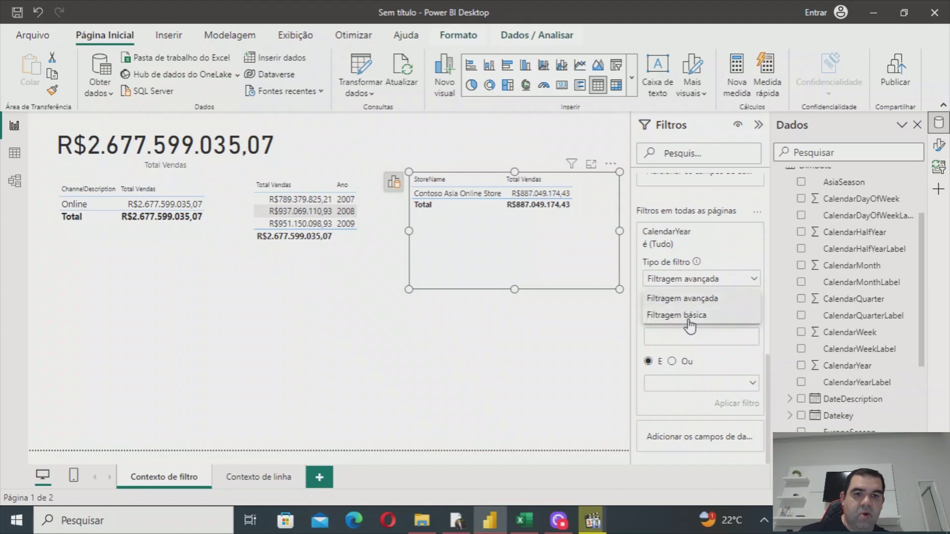
click(689, 319)
scroll(668, 425, down, 2)
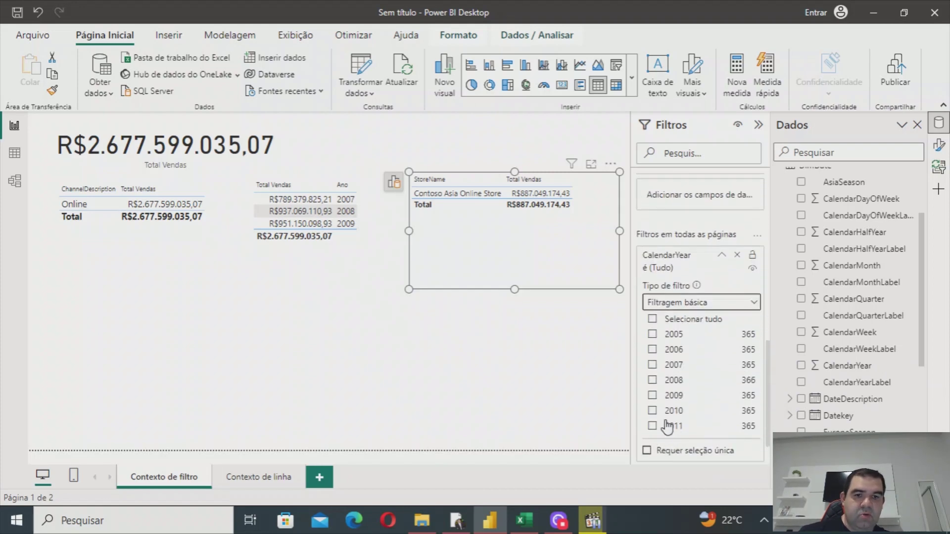
click(656, 396)
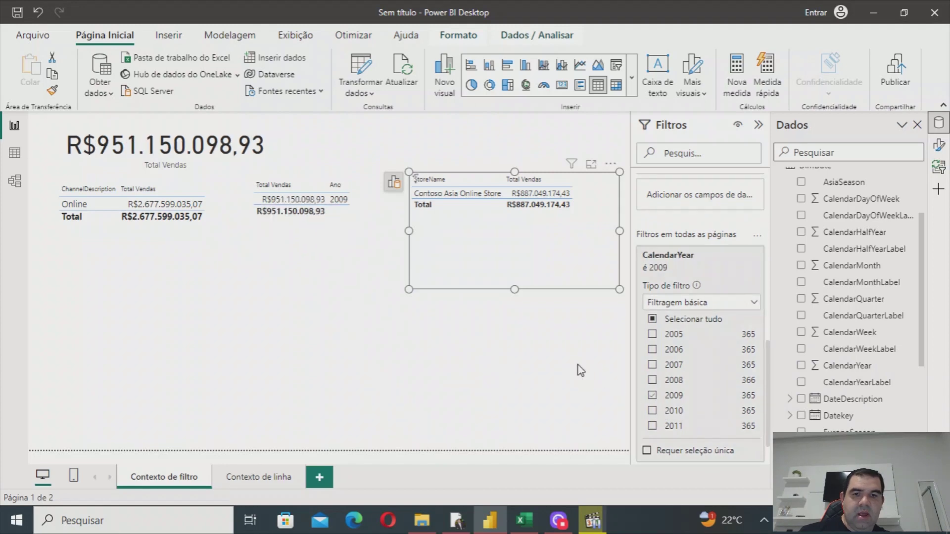
click(238, 233)
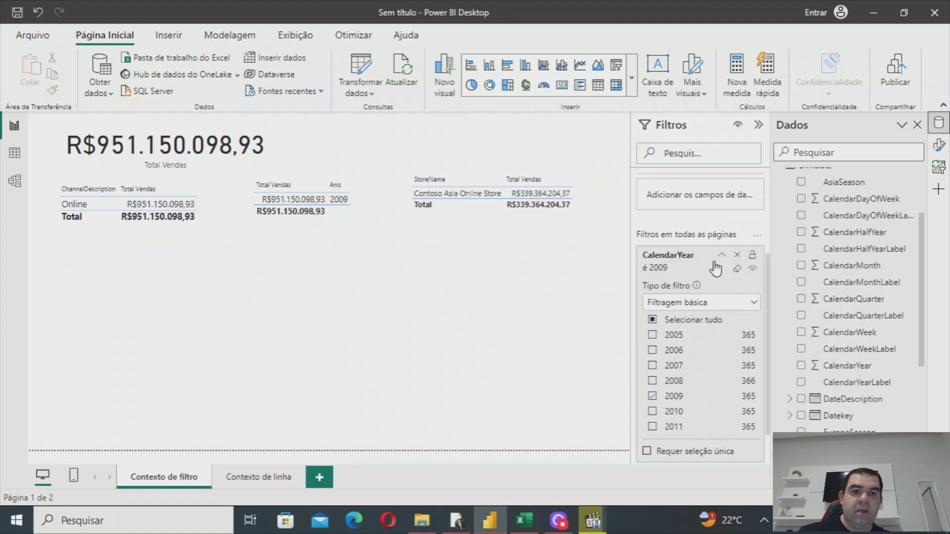
scroll(713, 270, up, 3)
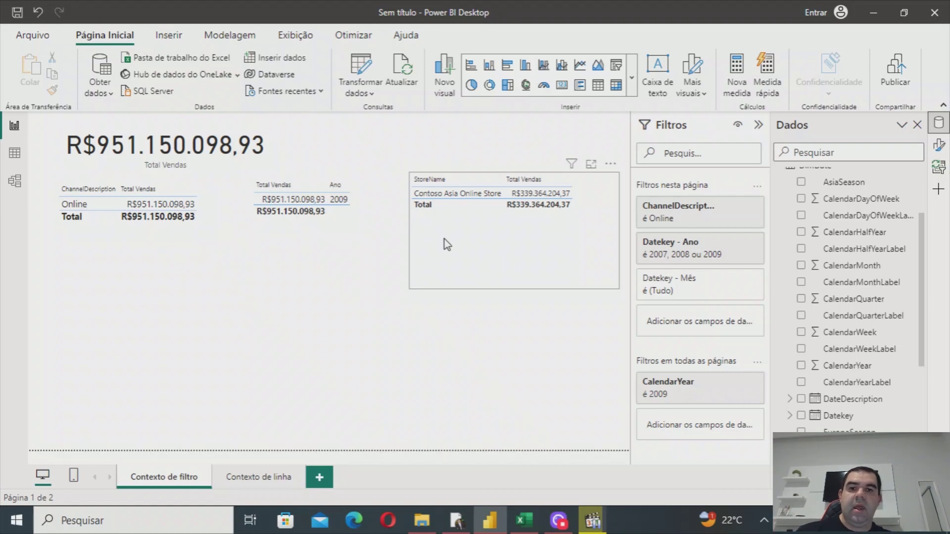
click(372, 239)
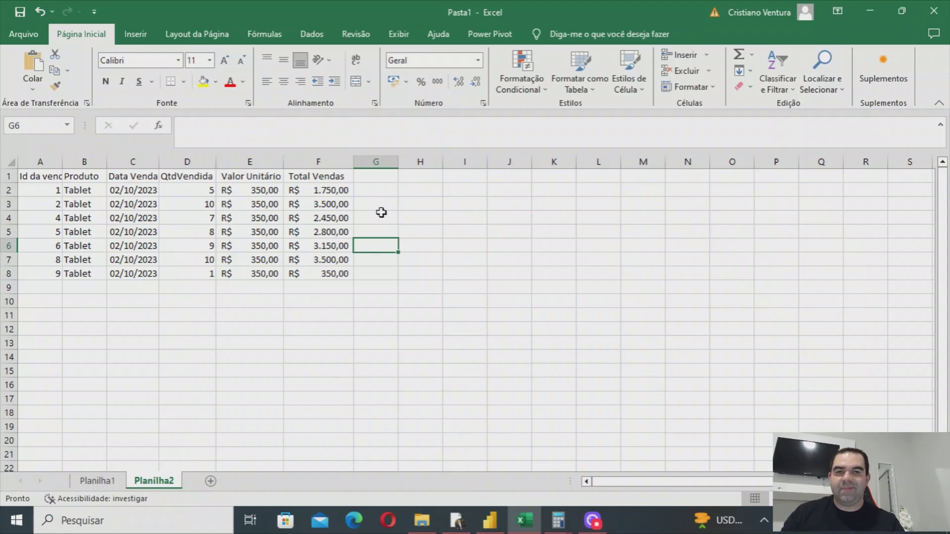
click(491, 521)
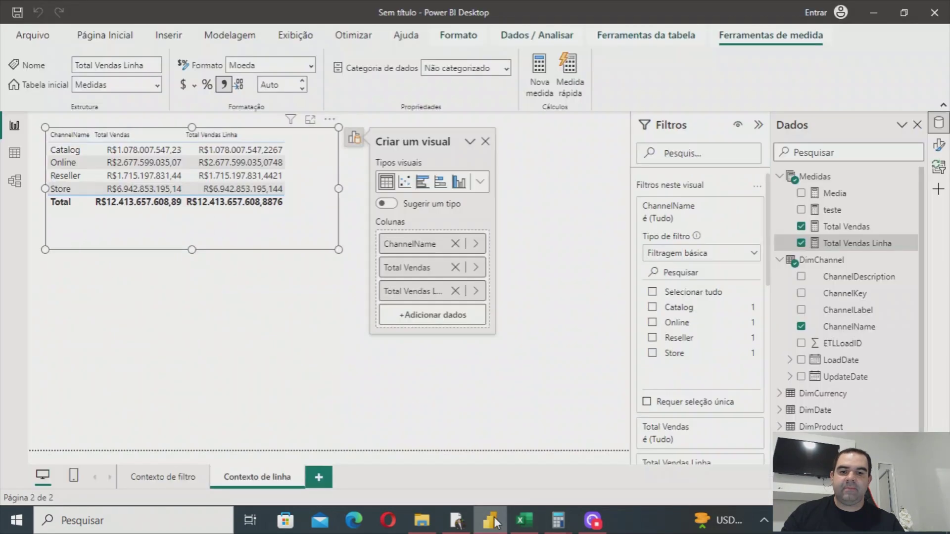
click(495, 522)
click(476, 371)
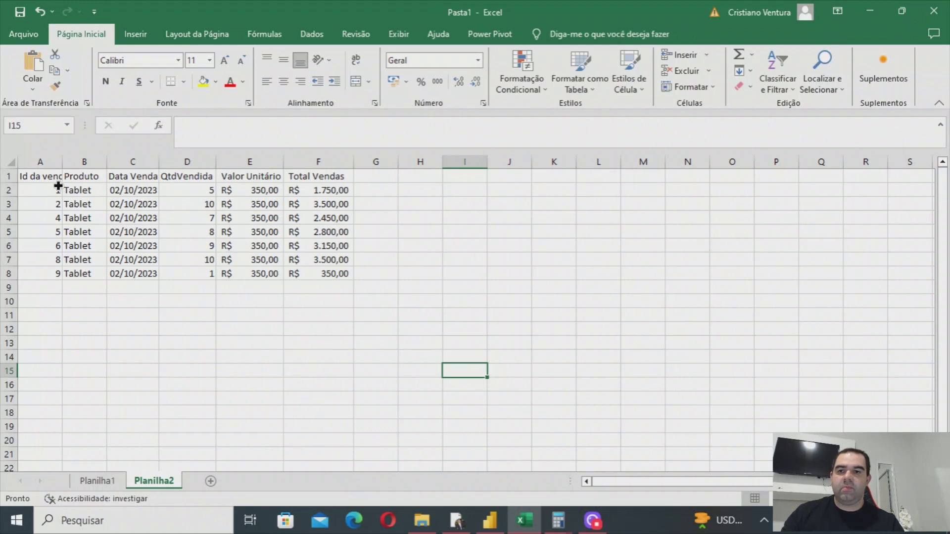
Examine the Excel sheet Planilha2 row by row, going through the sale ID cells and the first row's product and quantity.
click(58, 189)
click(184, 194)
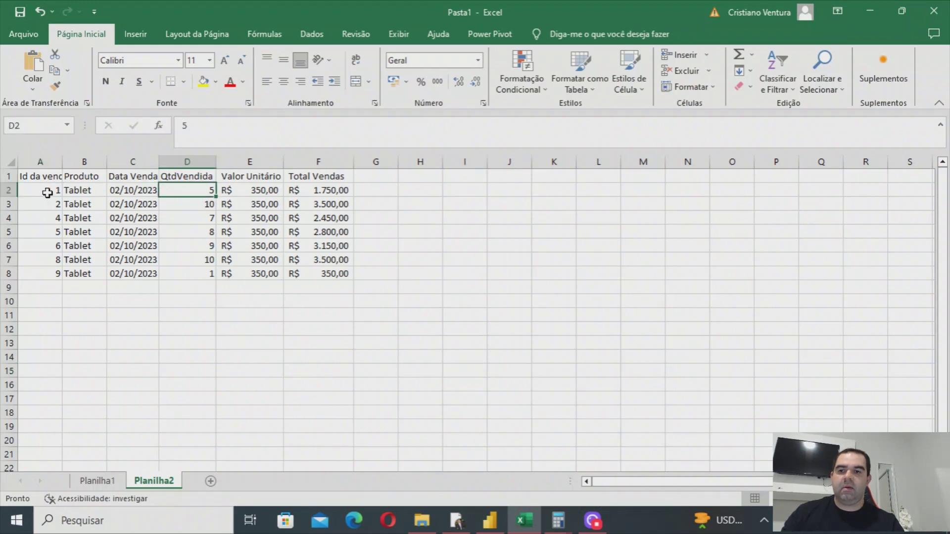
click(47, 193)
click(73, 193)
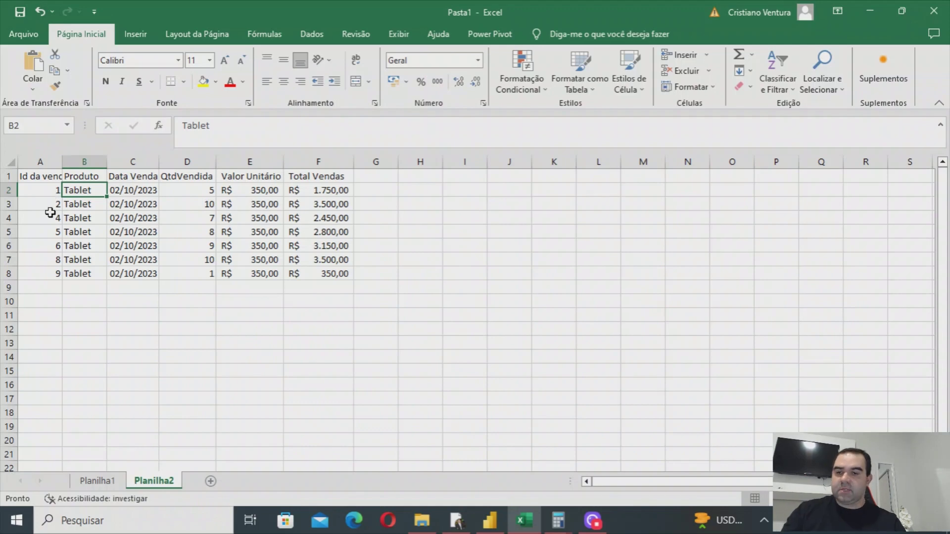
click(45, 189)
click(50, 220)
click(42, 273)
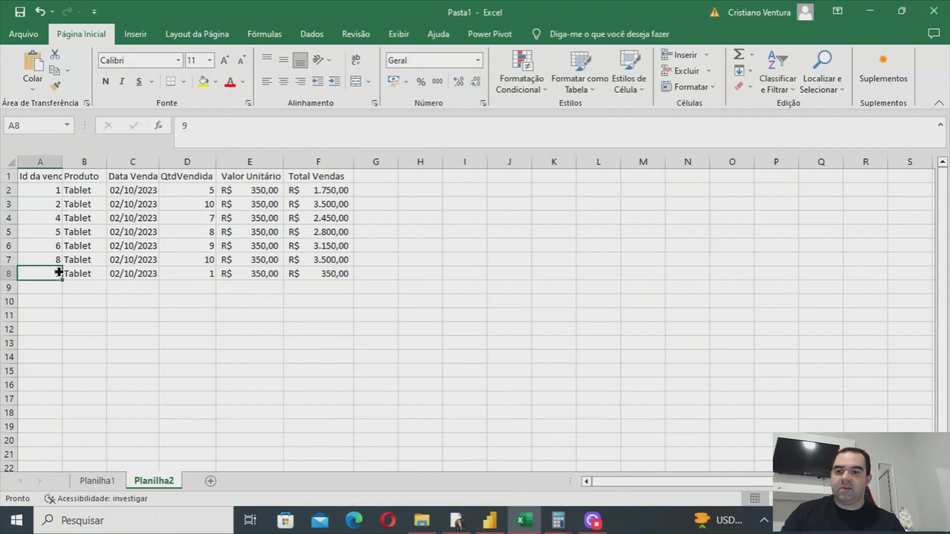
click(40, 222)
click(41, 203)
click(39, 190)
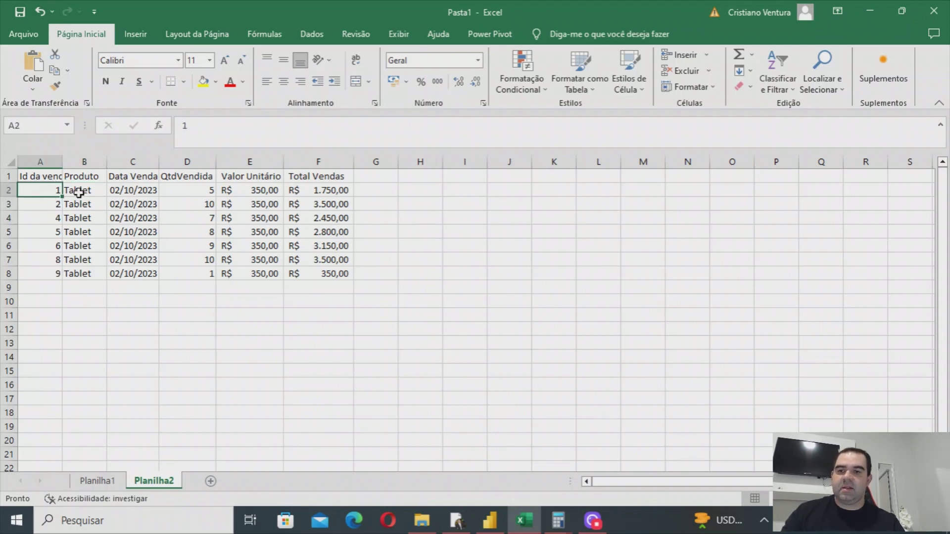
Examine row 2's sale date, quantity and unit price, and the row-level Total Vendas formulas in F2 and F8.
click(113, 190)
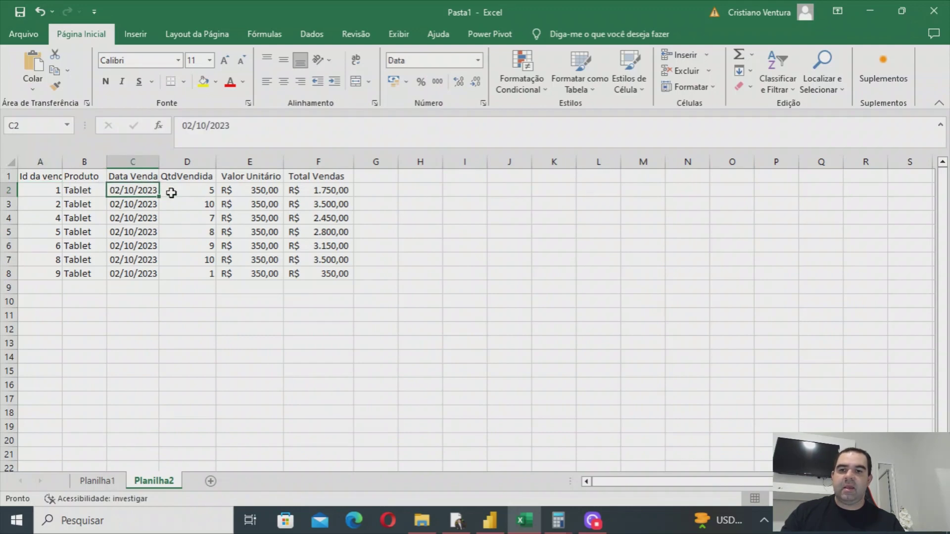
click(171, 193)
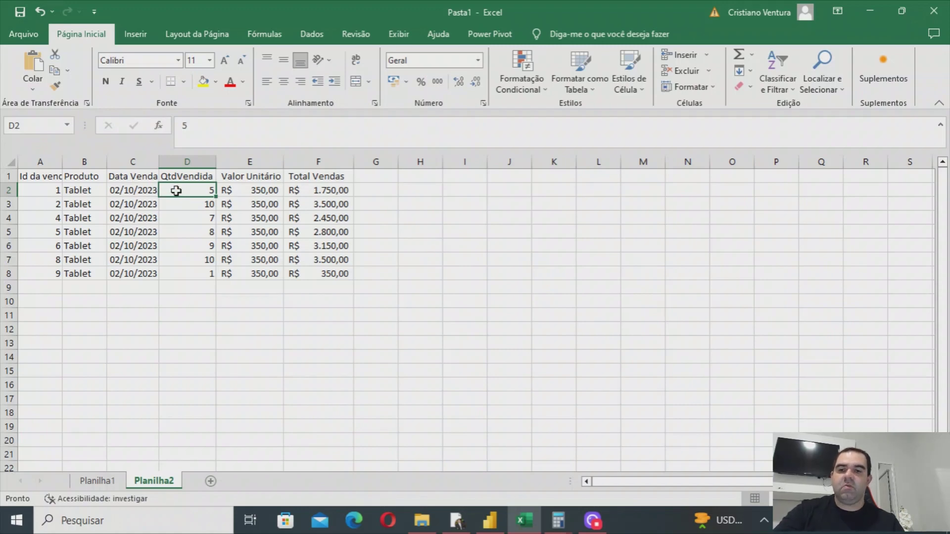
click(257, 190)
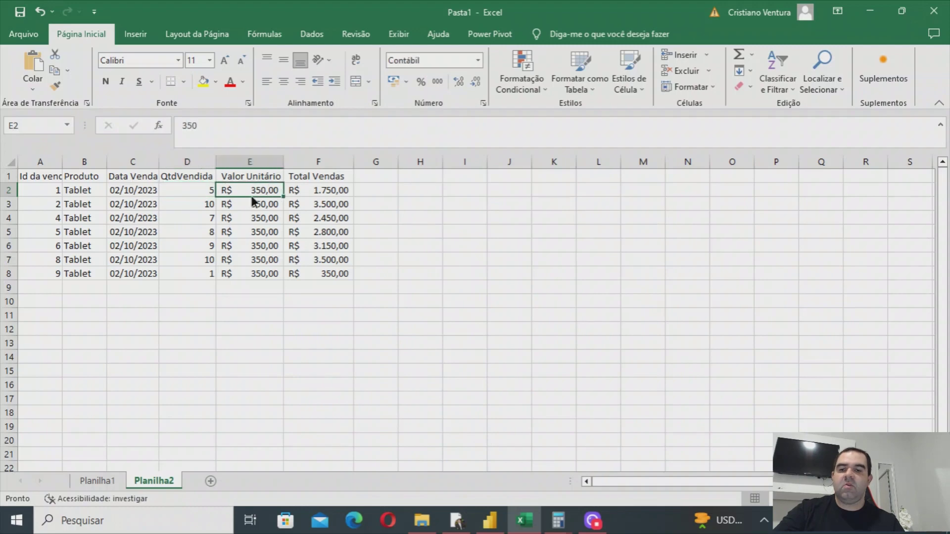
click(286, 186)
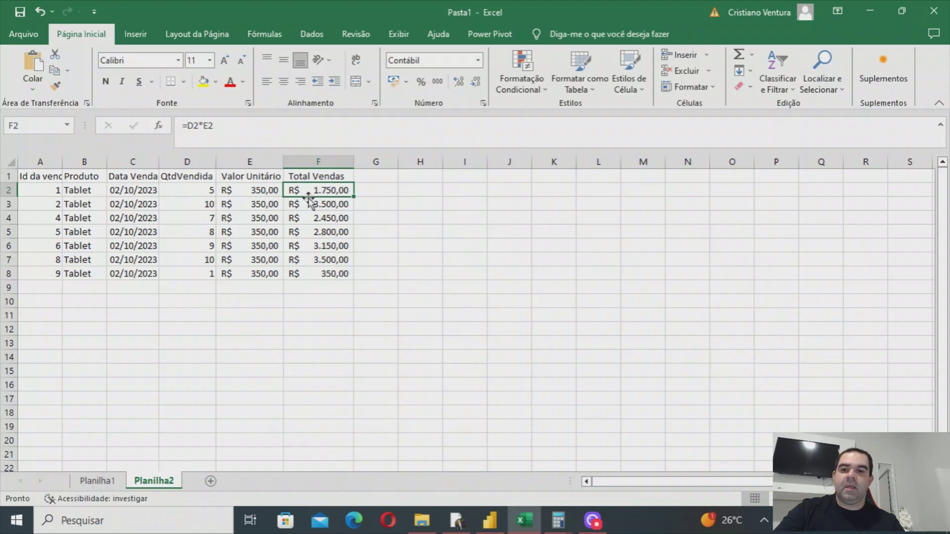
click(310, 273)
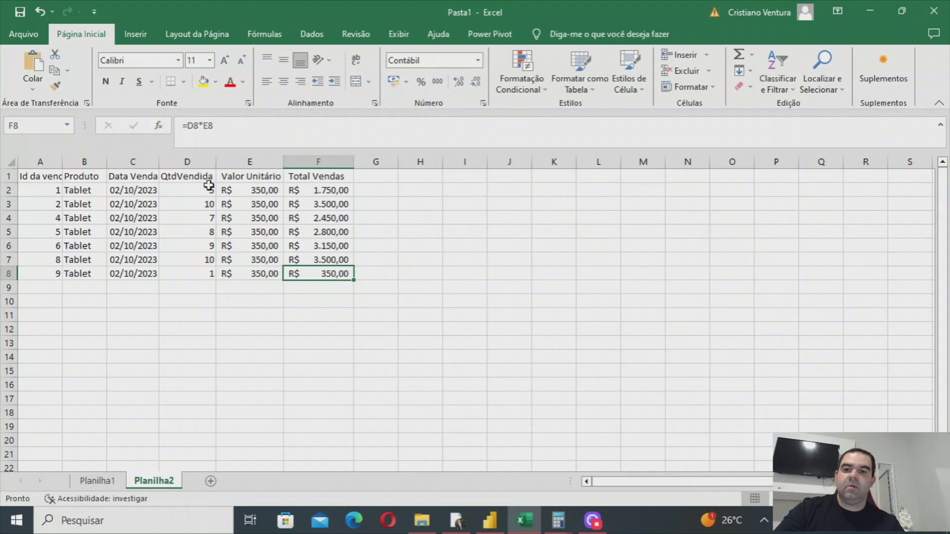
click(305, 196)
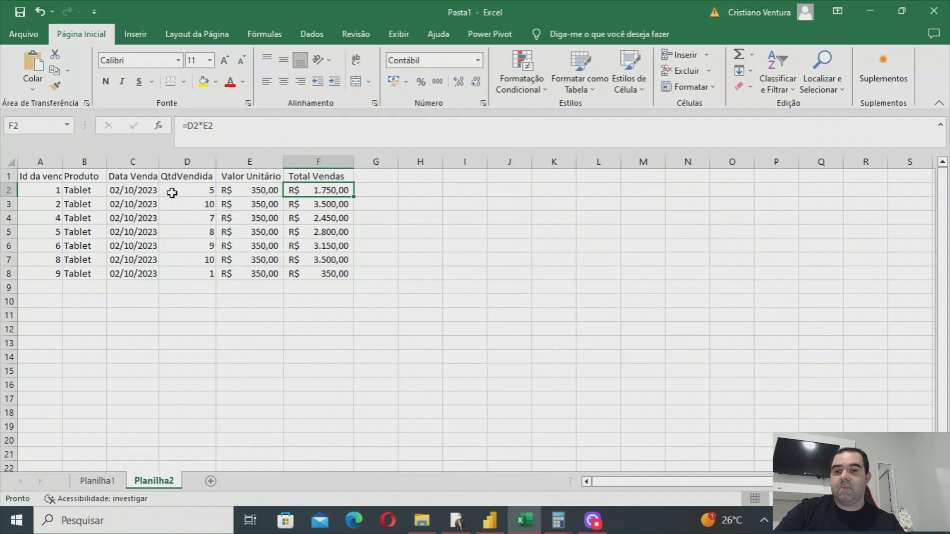
click(176, 190)
click(238, 193)
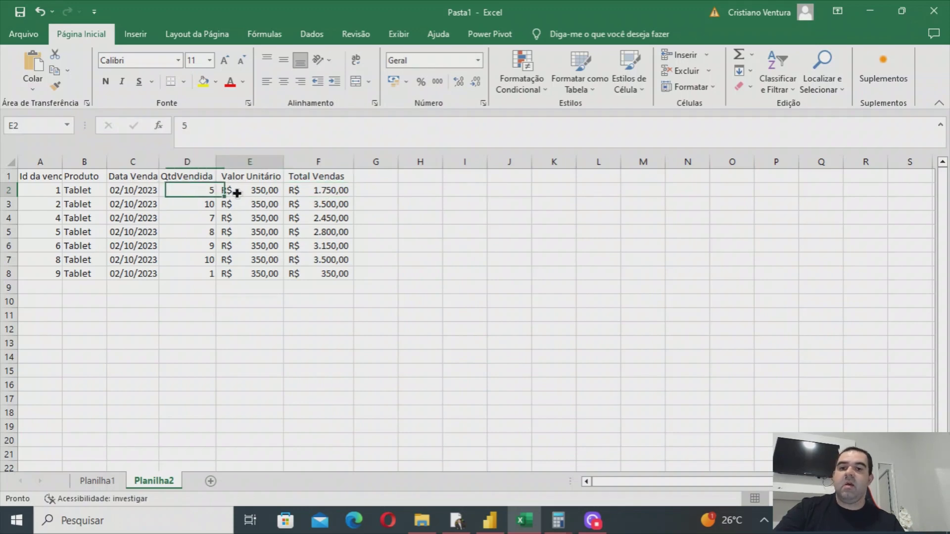
click(319, 193)
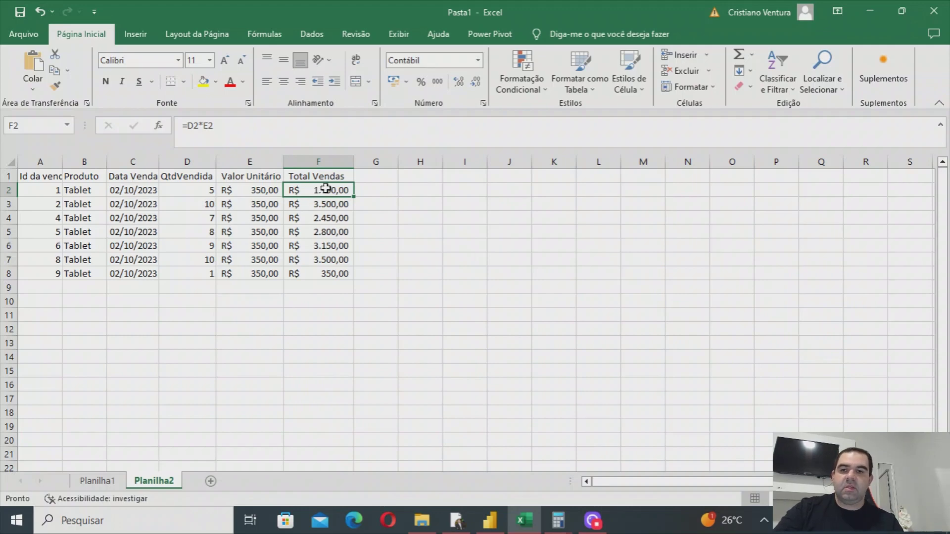
Switch to Power BI Desktop, open FactSales in table view and examine its unit price, quantity, discount and sales amount columns.
click(490, 520)
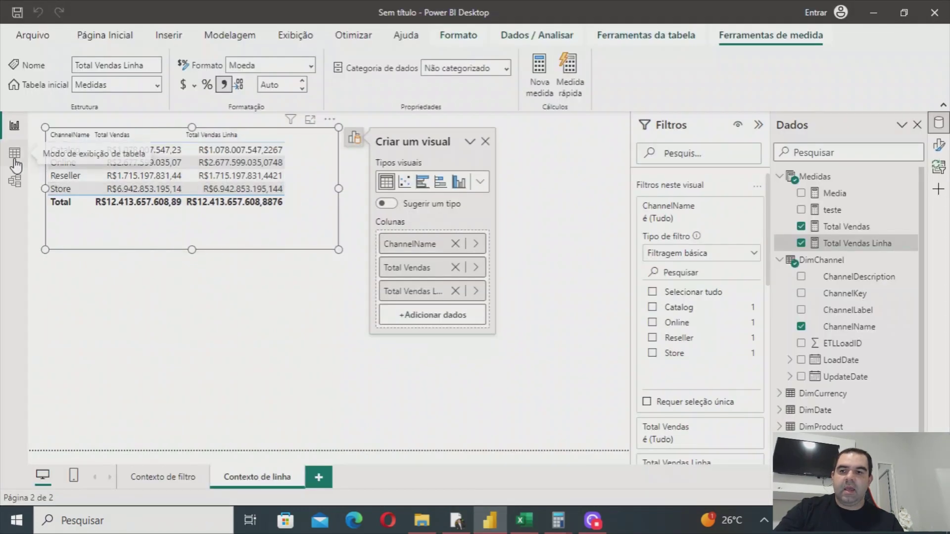
click(15, 154)
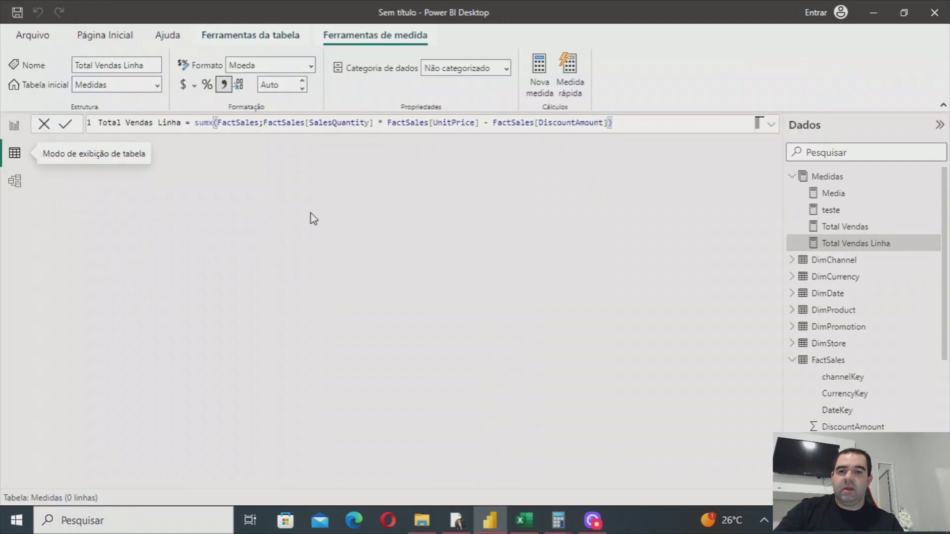
click(792, 177)
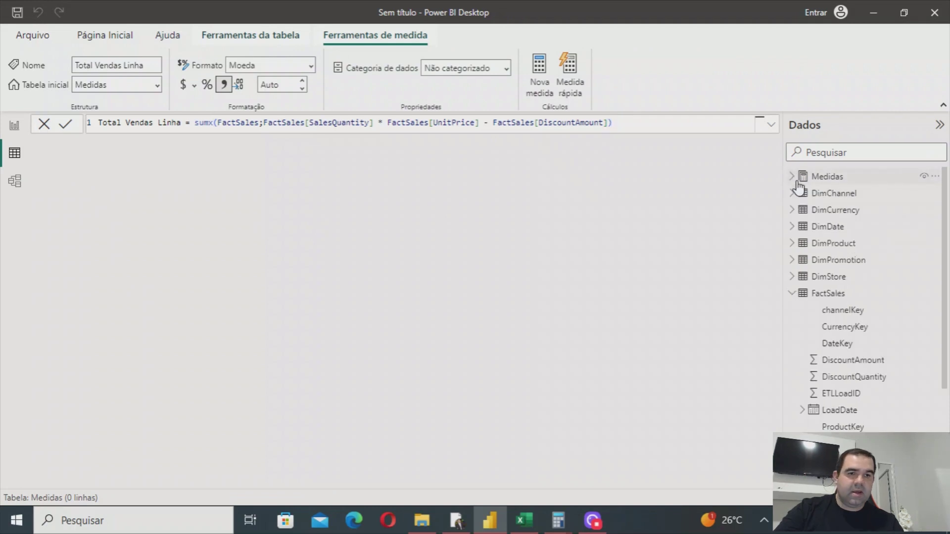
scroll(833, 300, down, 2)
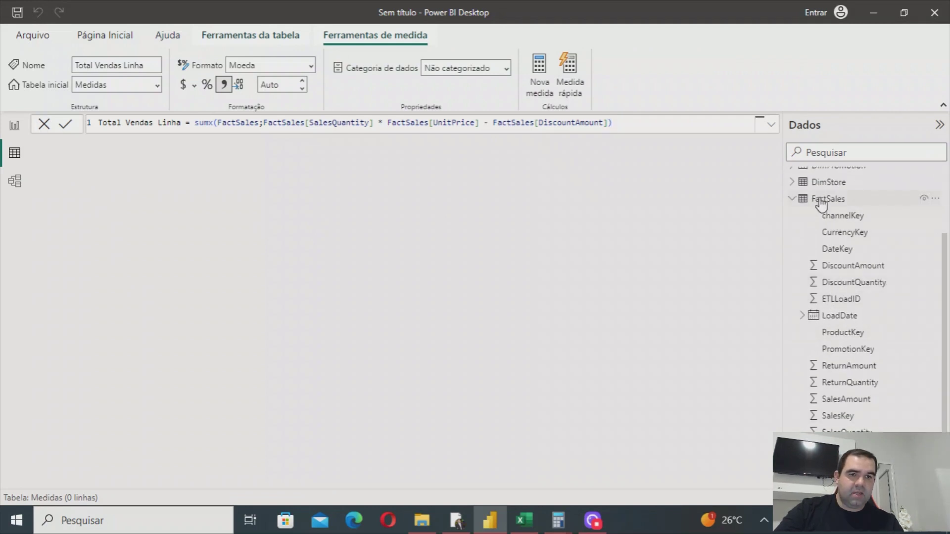
click(824, 199)
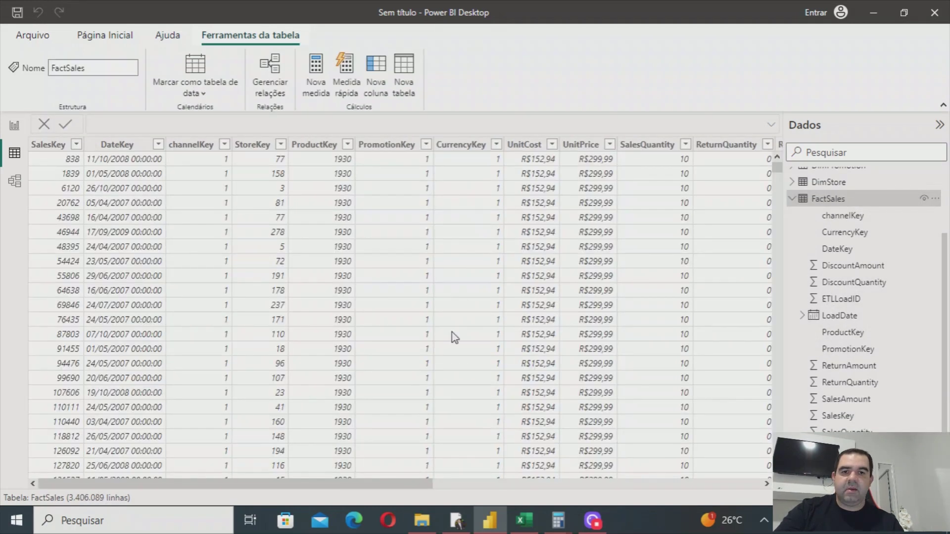
drag(318, 483, 614, 489)
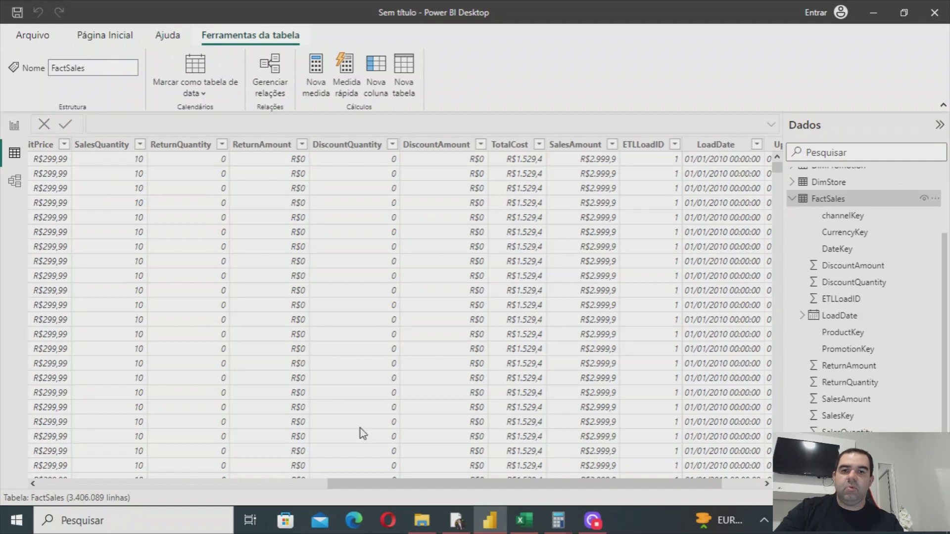
drag(368, 483, 265, 484)
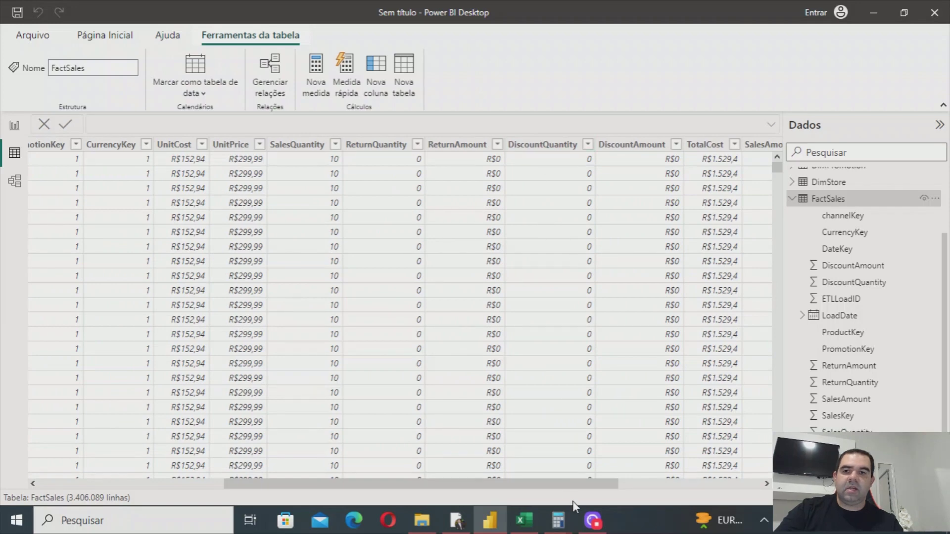
drag(587, 486, 717, 486)
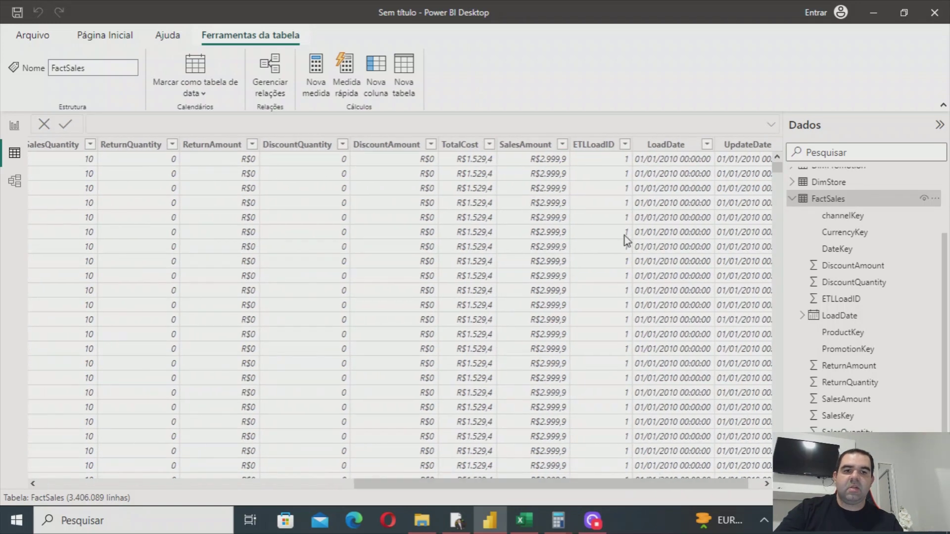
Return to the report view and compare the DAX formulas of the Total Vendas Linha and Total Vendas measures.
click(14, 128)
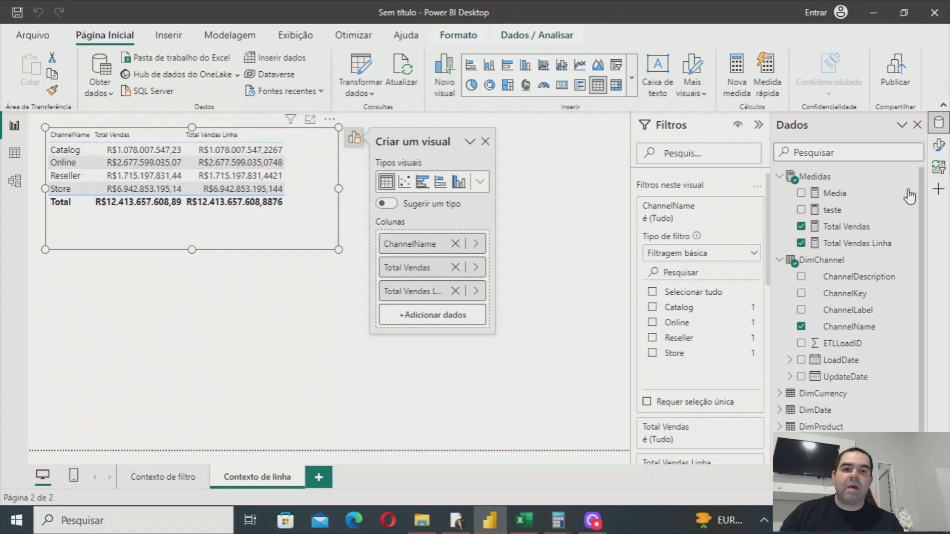
click(856, 244)
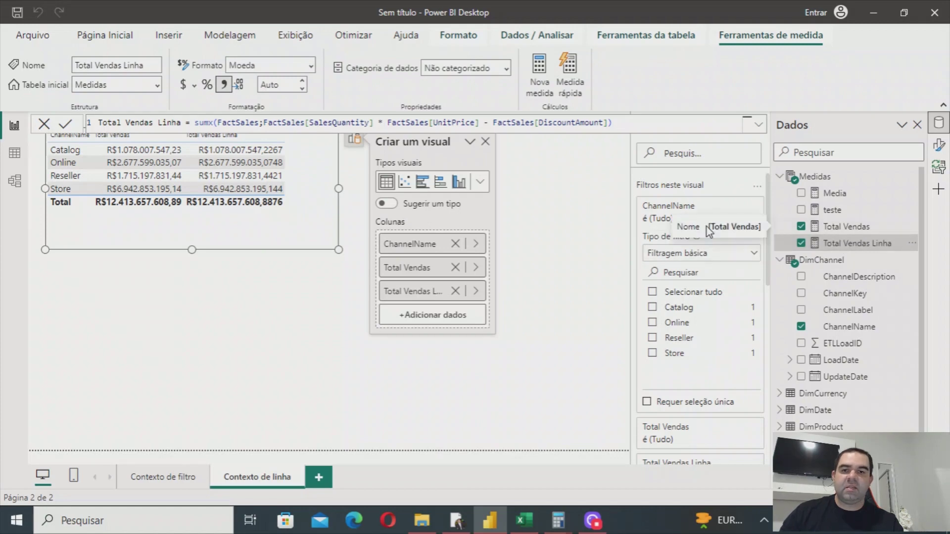
click(837, 229)
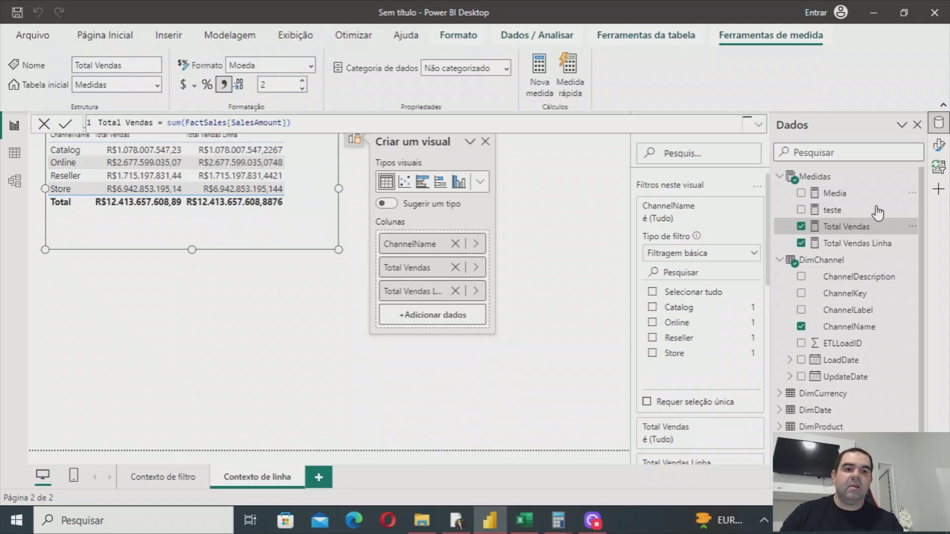
click(838, 244)
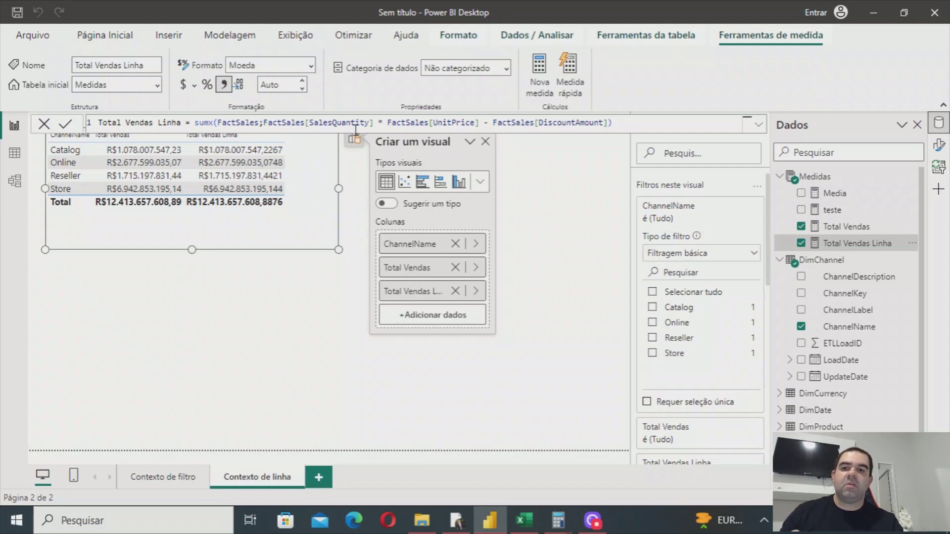
Move the channel sales table lower on the report page, clear of the formula bar, and display the Total Vendas Linha formula.
click(272, 278)
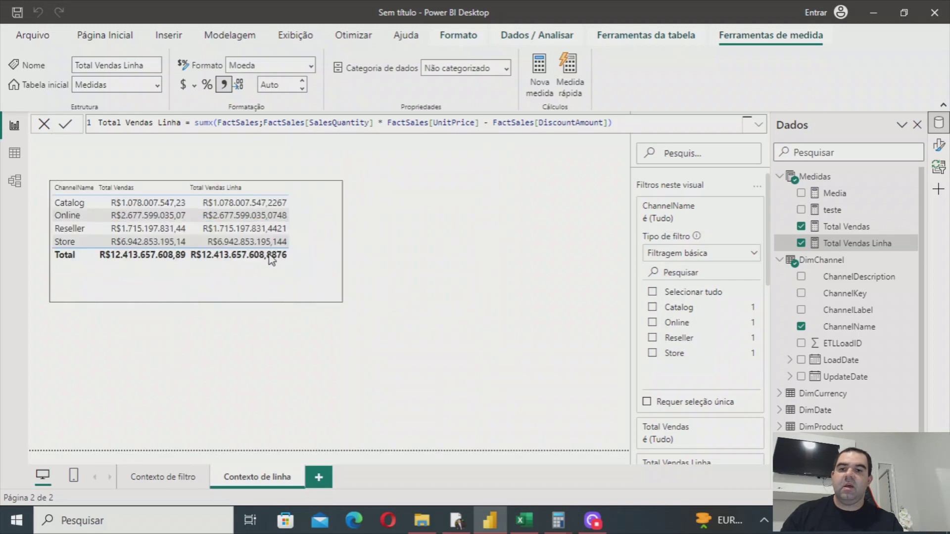
click(317, 208)
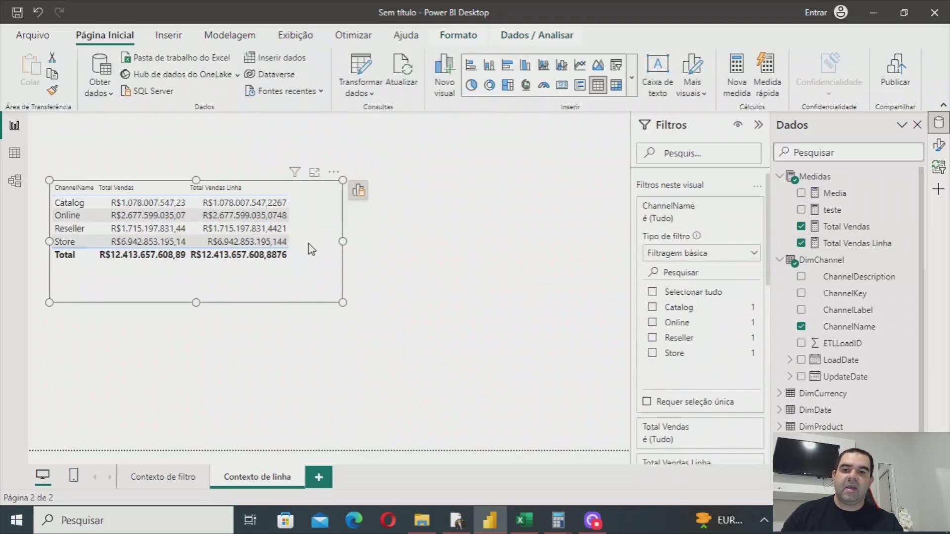
click(852, 244)
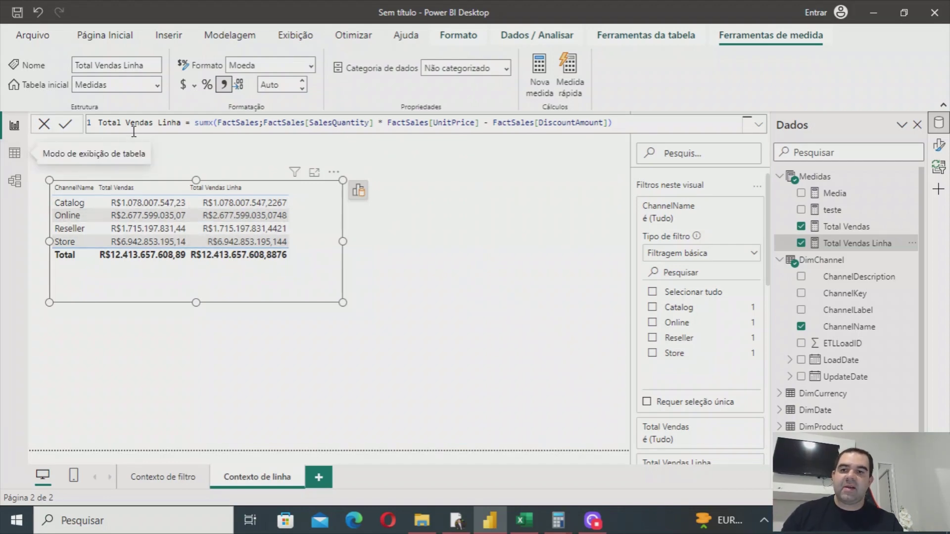
Examine the FactSales rows in table view, focusing on the unit price, sales quantity and discount columns, and return to the report.
click(14, 154)
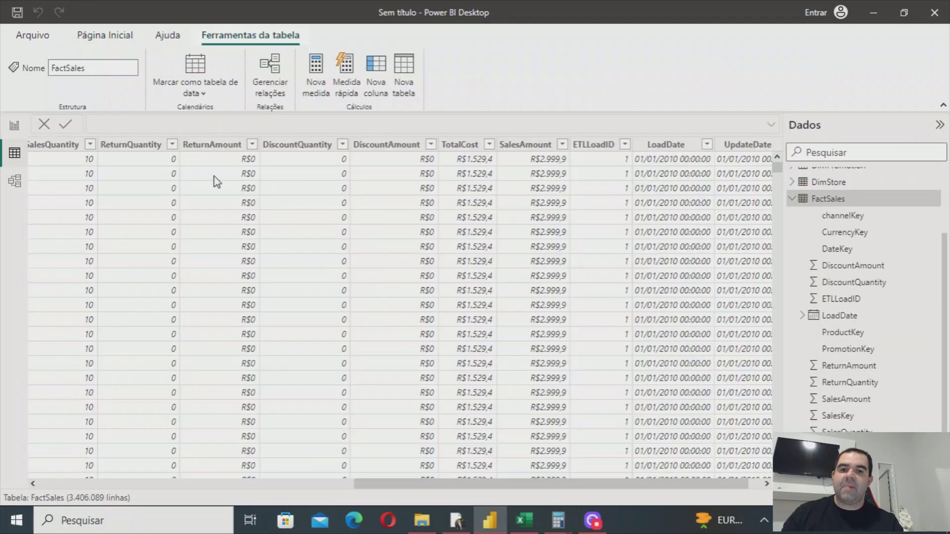
drag(545, 486, 362, 484)
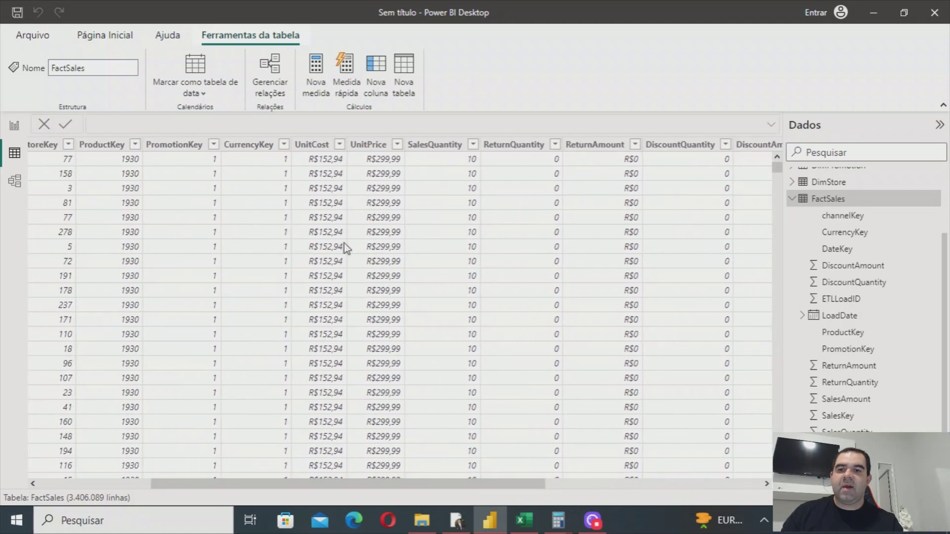
click(261, 187)
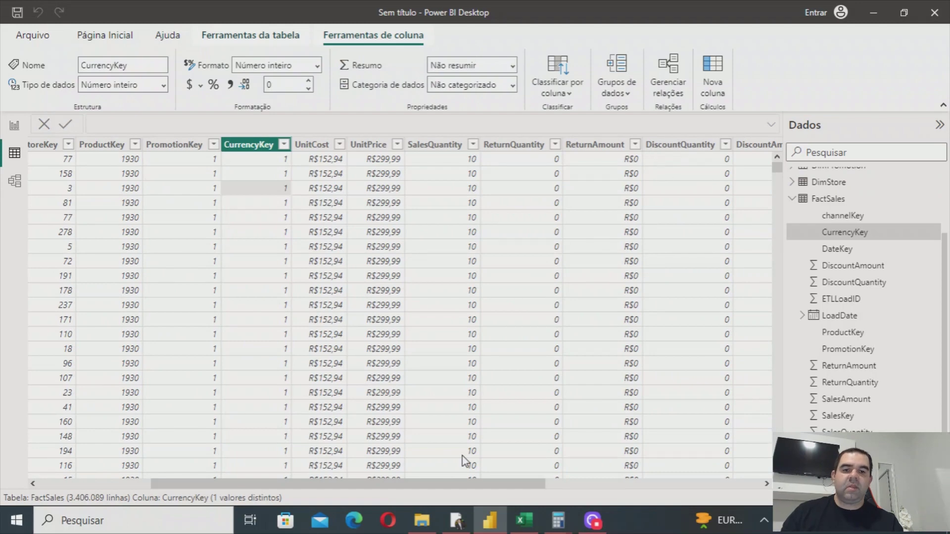
drag(484, 483, 545, 483)
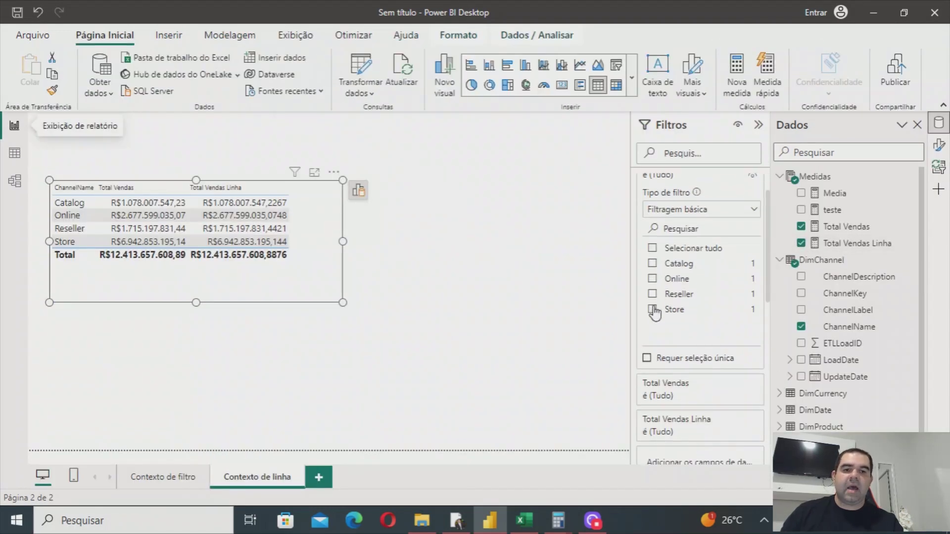
Filter the table visual's ChannelName by Reseller and by Online in turn, clearing each selection.
scroll(652, 297, down, 1)
click(653, 293)
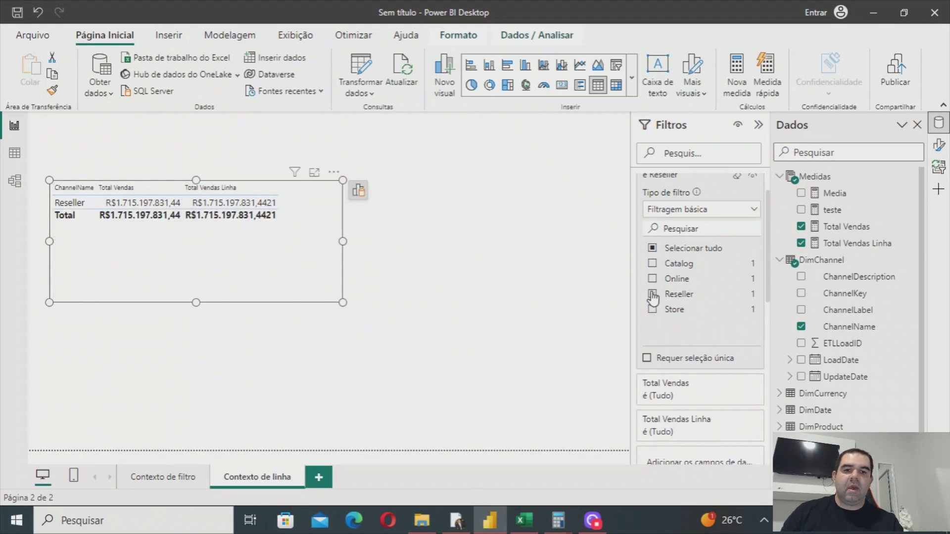
click(653, 294)
click(653, 279)
click(653, 279)
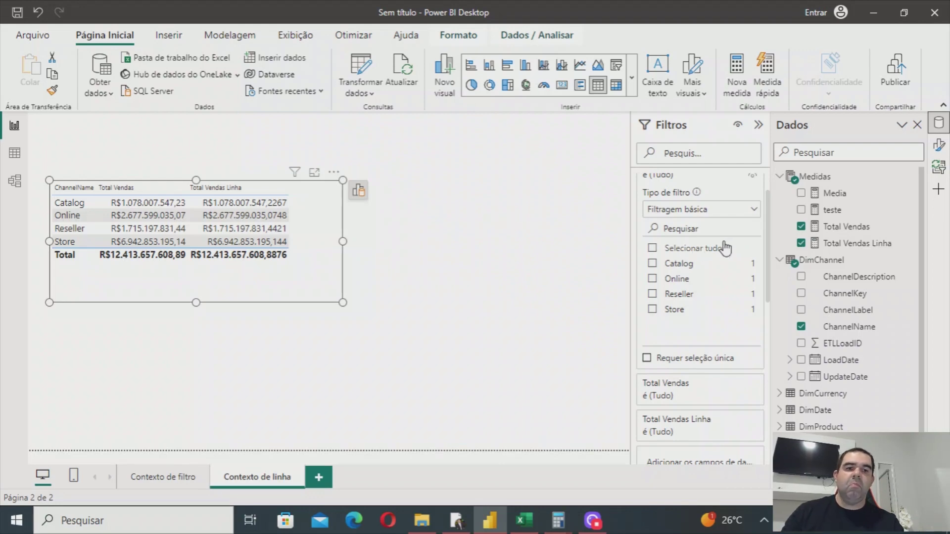
Review the Total Vendas measure's formula and deselect the table visual.
click(844, 226)
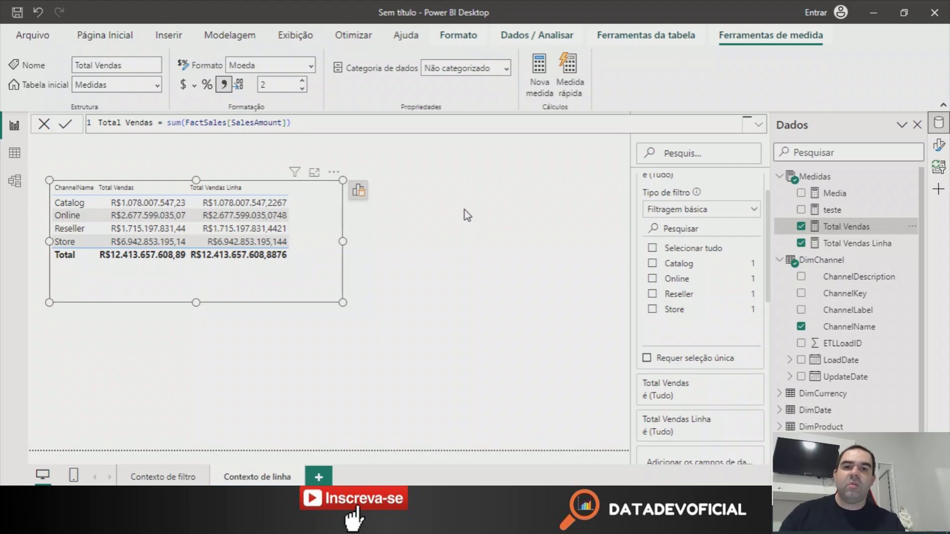
click(484, 205)
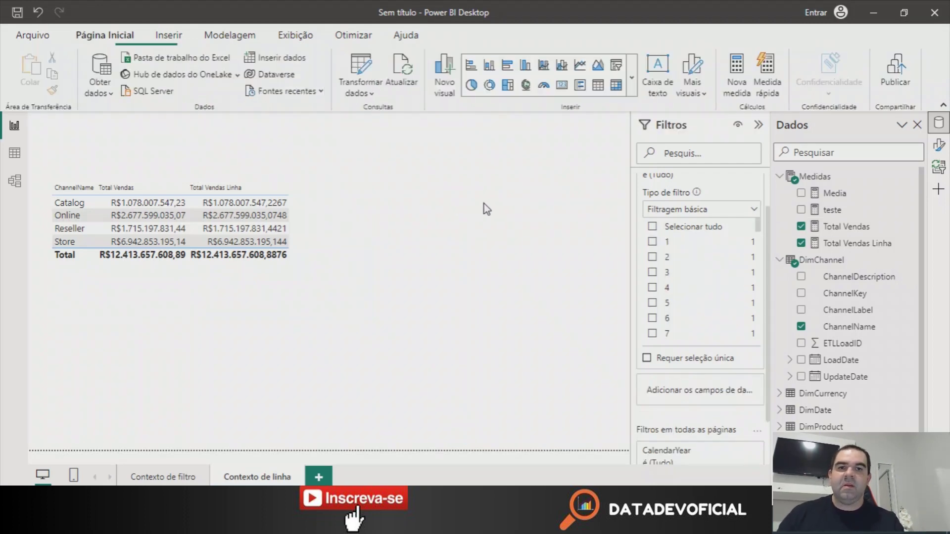